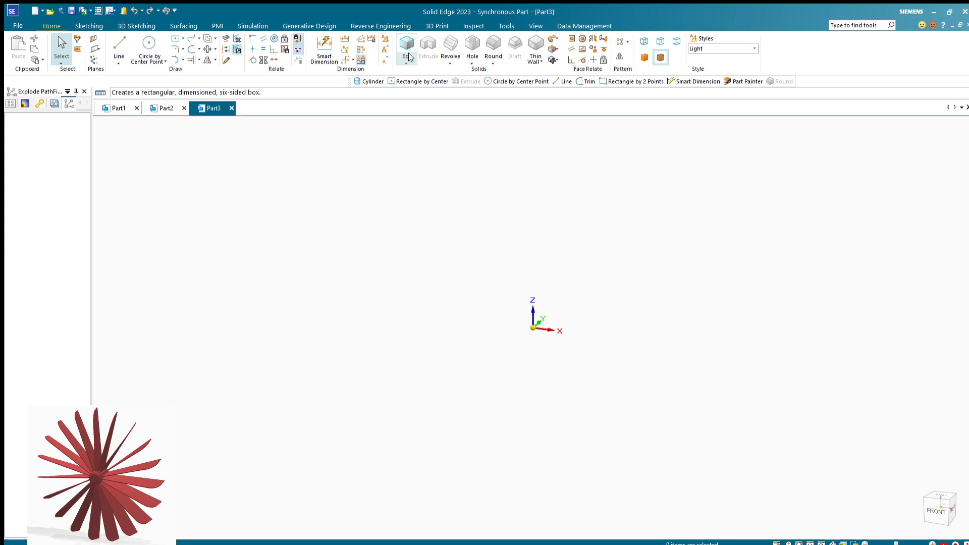
Create a cylinder 100 mm in diameter and 150 mm high, centred on the origin of the top (XY) plane
{"action": "left_click", "coordinate": [417, 79]}
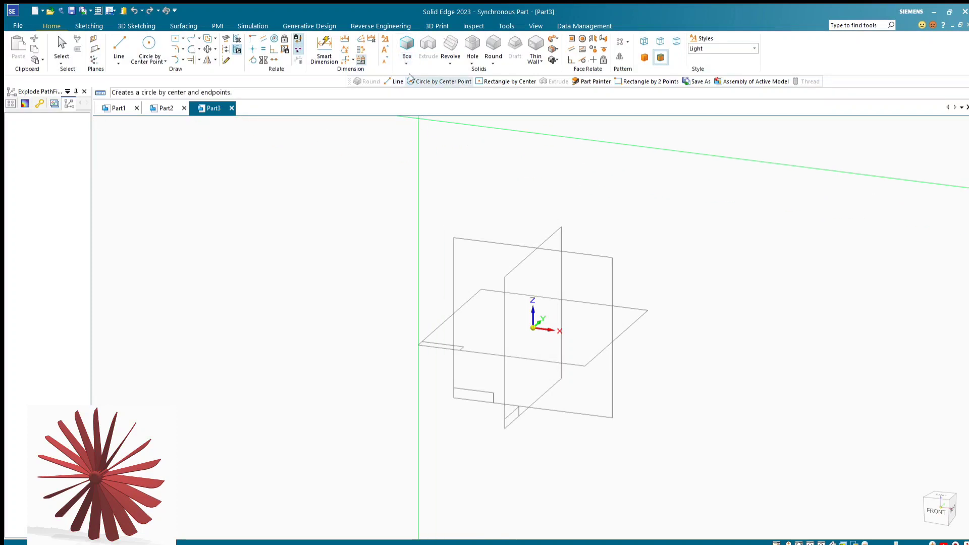
{"action": "key", "text": "F3"}
{"action": "left_click", "coordinate": [533, 328]}
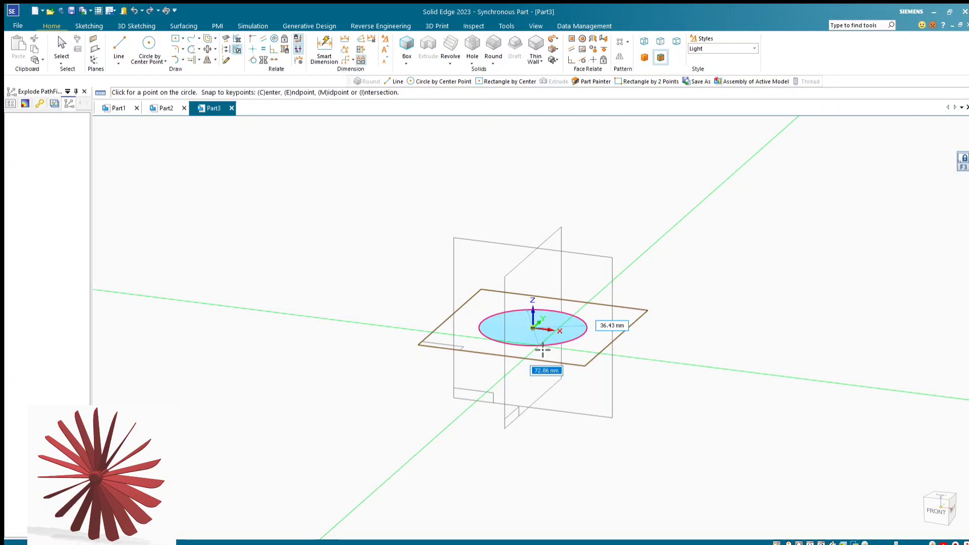
{"action": "type", "text": "100"}
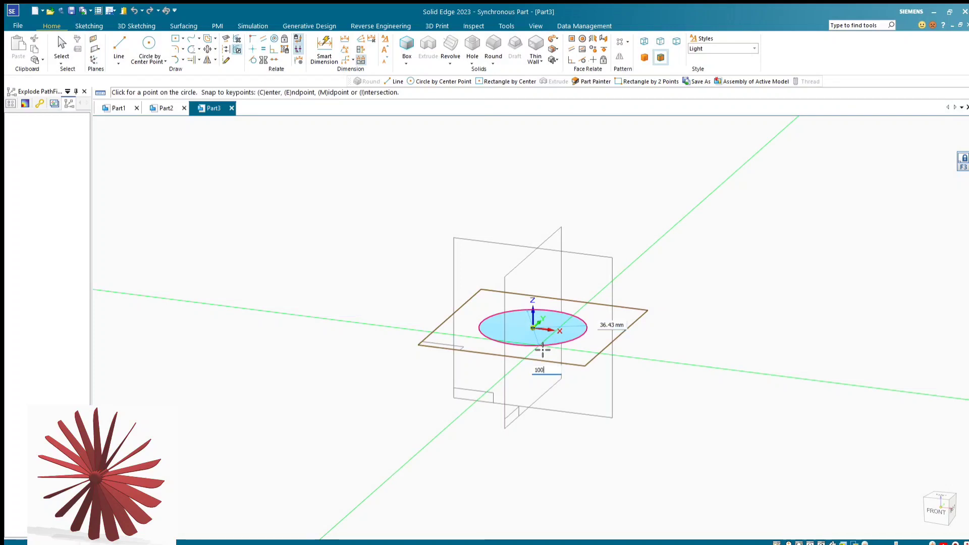
{"action": "key", "text": "Return"}
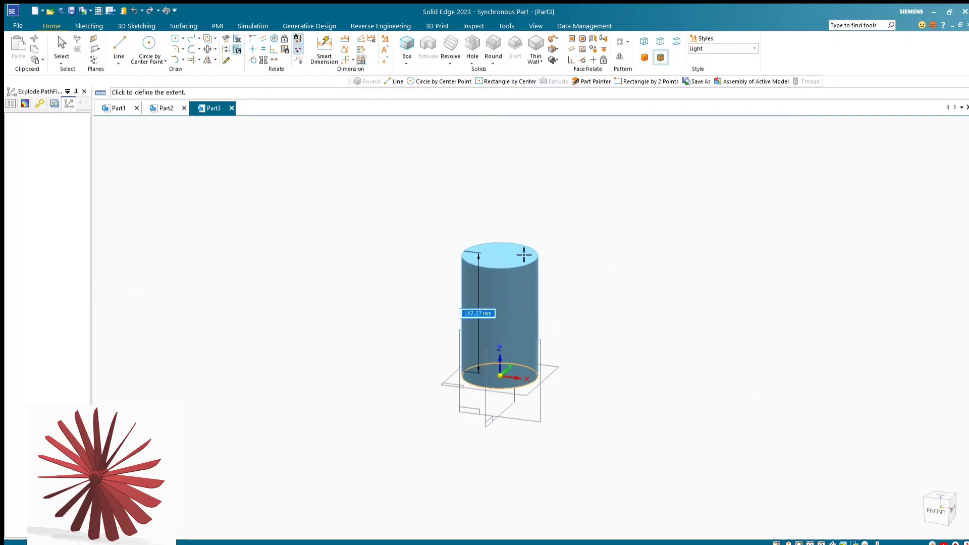
{"action": "type", "text": "1"}
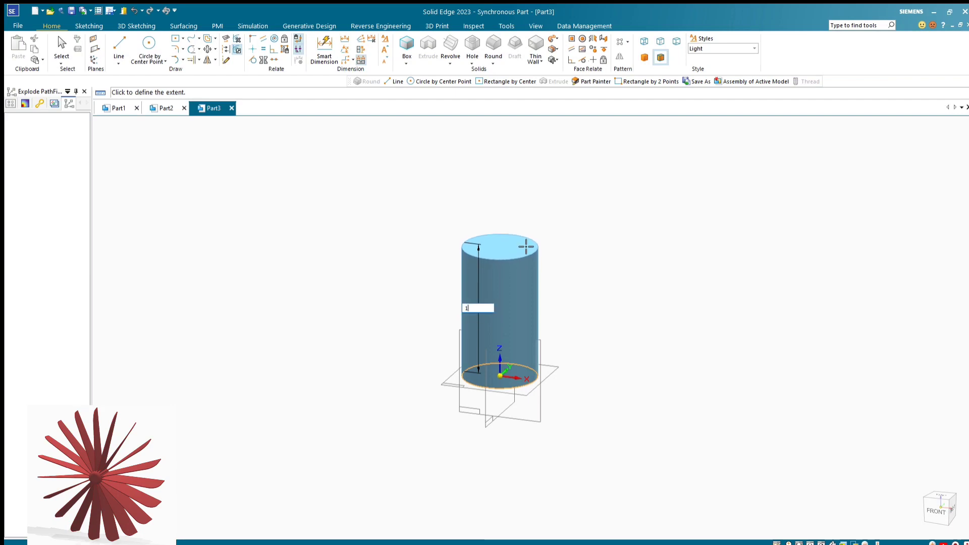
{"action": "type", "text": "50"}
{"action": "key", "text": "Return"}
{"action": "scroll", "coordinate": [540, 258], "scroll_direction": "up", "scroll_amount": 4}
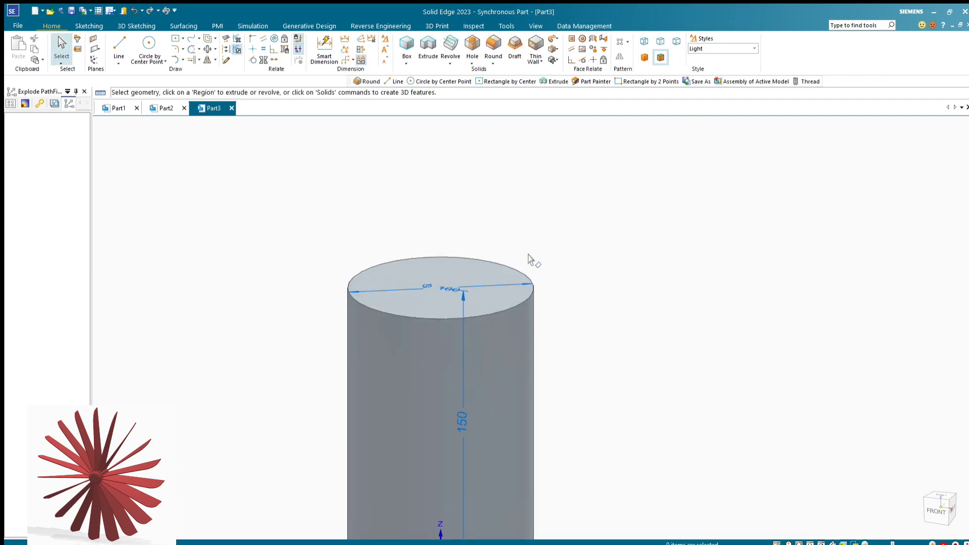
Round the cylinder's upper circular edge with a 20 mm radius
{"action": "scroll", "coordinate": [679, 287], "scroll_direction": "down", "scroll_amount": 3}
{"action": "scroll", "coordinate": [568, 278], "scroll_direction": "up", "scroll_amount": 3}
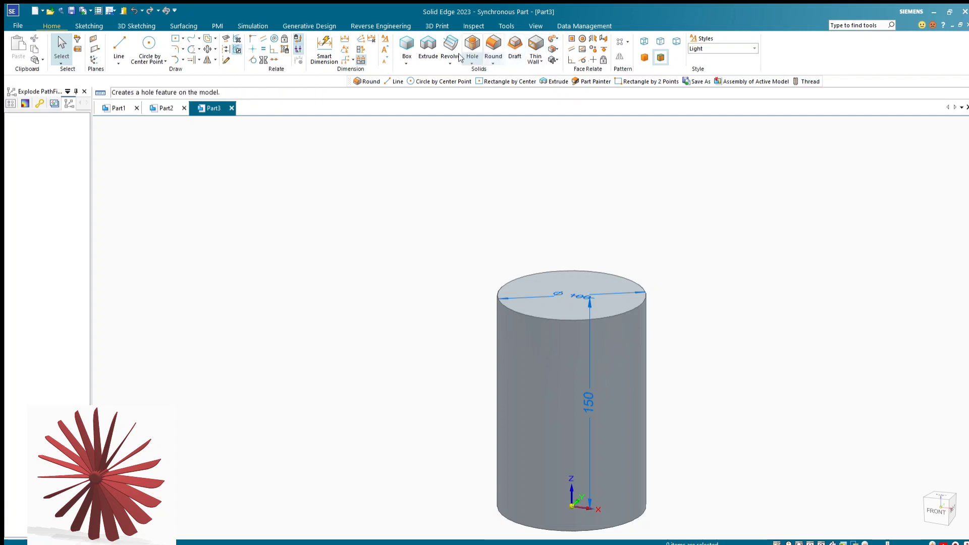
{"action": "left_click", "coordinate": [495, 43]}
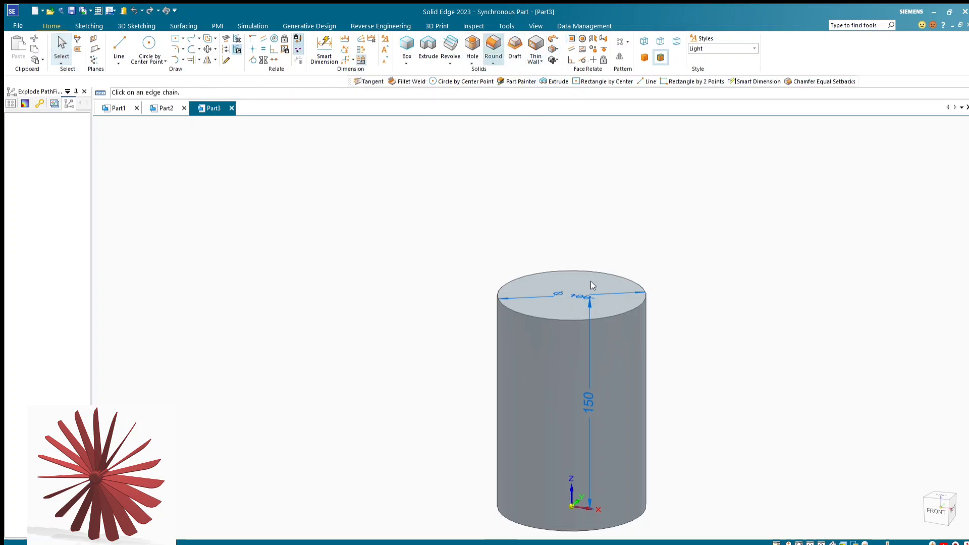
{"action": "left_click", "coordinate": [604, 312]}
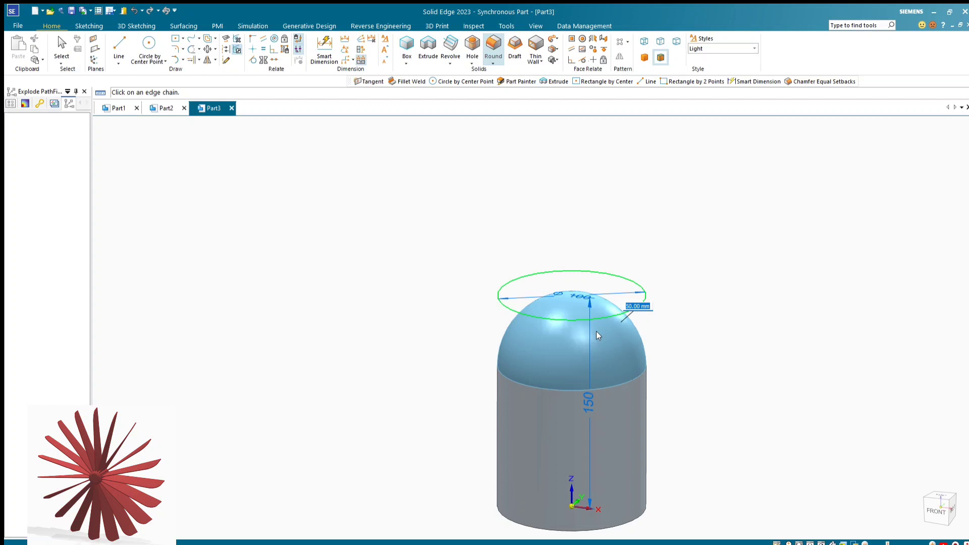
{"action": "type", "text": "20"}
{"action": "key", "text": "Return"}
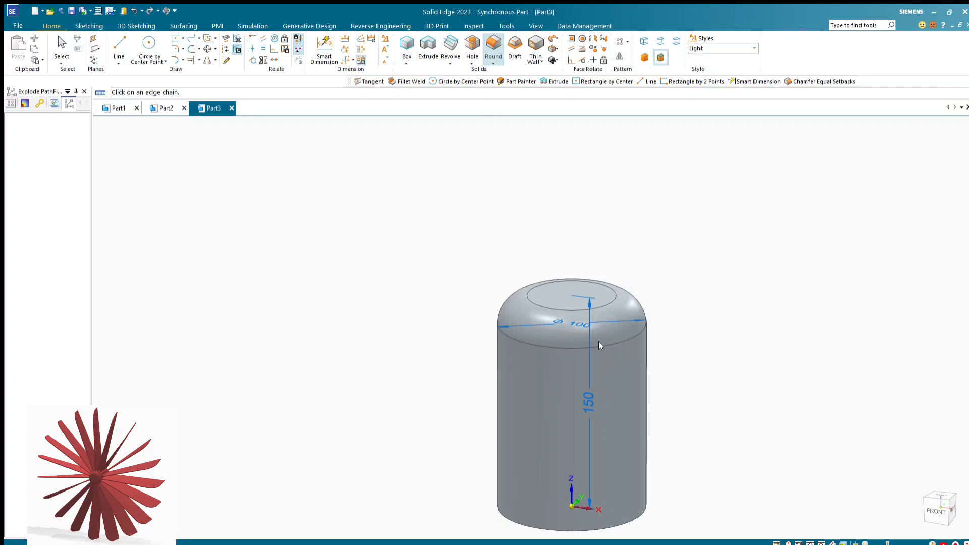
Create a reference plane tangent to the cylinder's side face at an angle of 90°, on the side facing the right view
{"action": "middle_click_drag", "start_coordinate": [733, 329], "coordinate": [679, 297]}
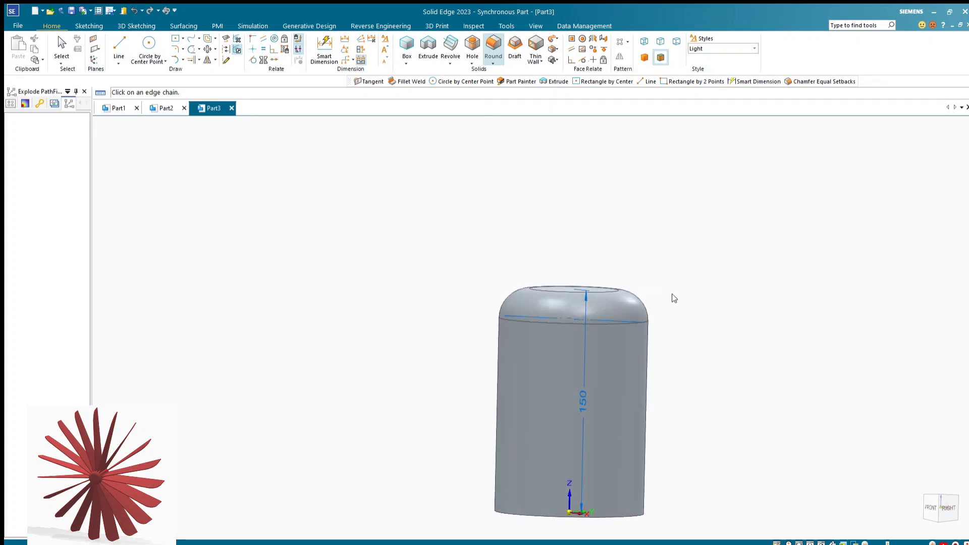
{"action": "left_click", "coordinate": [948, 508]}
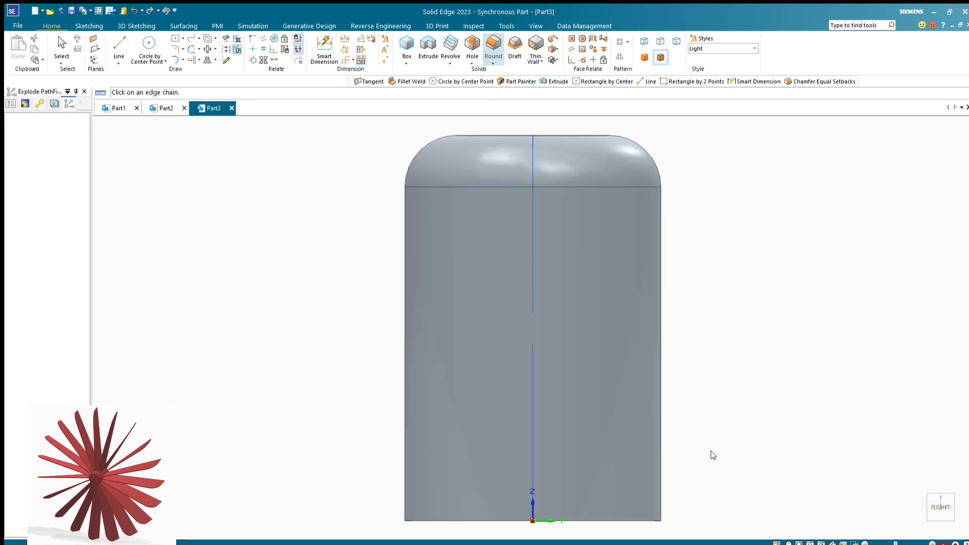
{"action": "scroll", "coordinate": [663, 427], "scroll_direction": "down", "scroll_amount": 1}
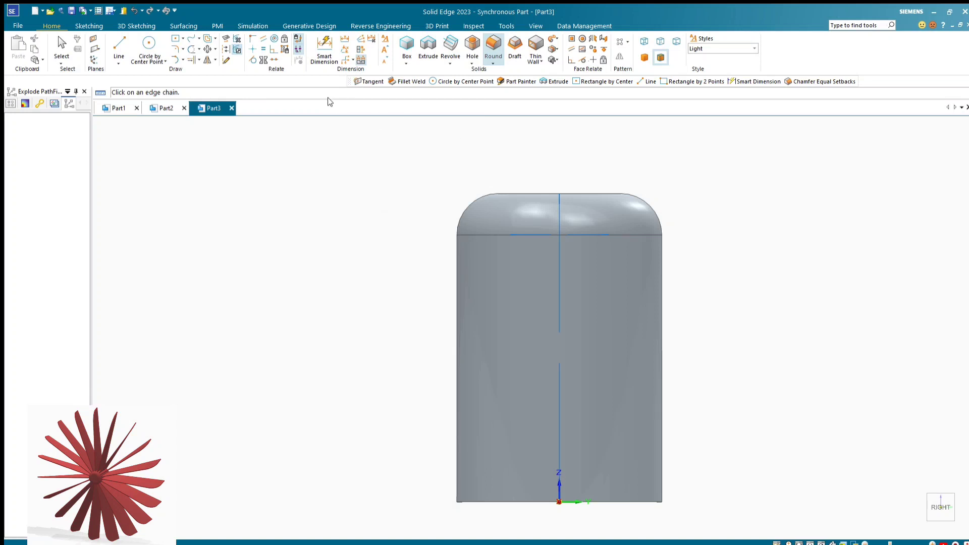
{"action": "left_click", "coordinate": [100, 52]}
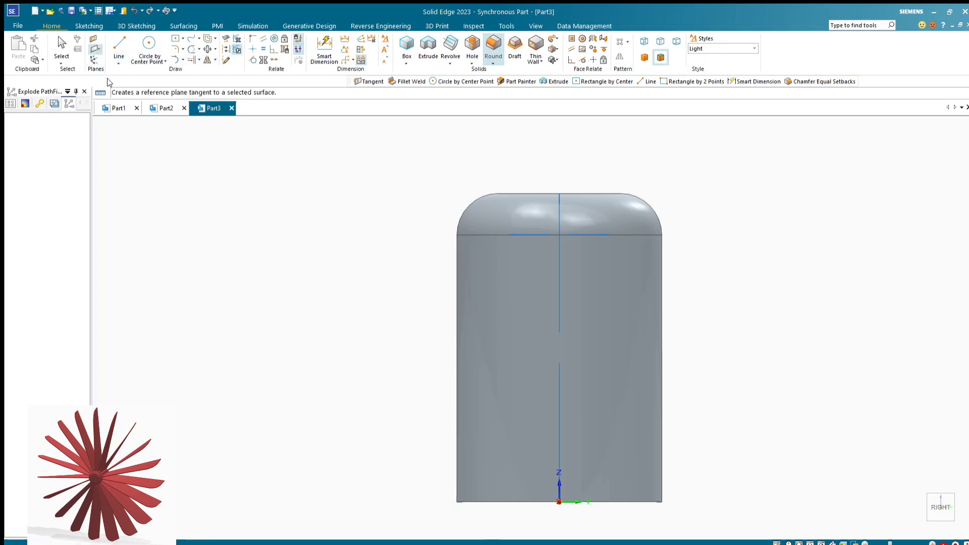
{"action": "left_click", "coordinate": [131, 88]}
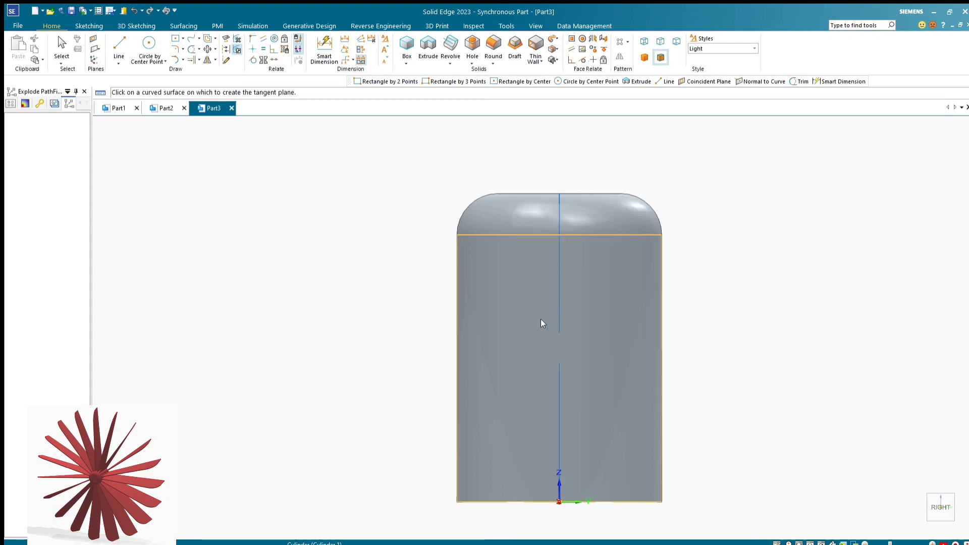
{"action": "left_click", "coordinate": [569, 332]}
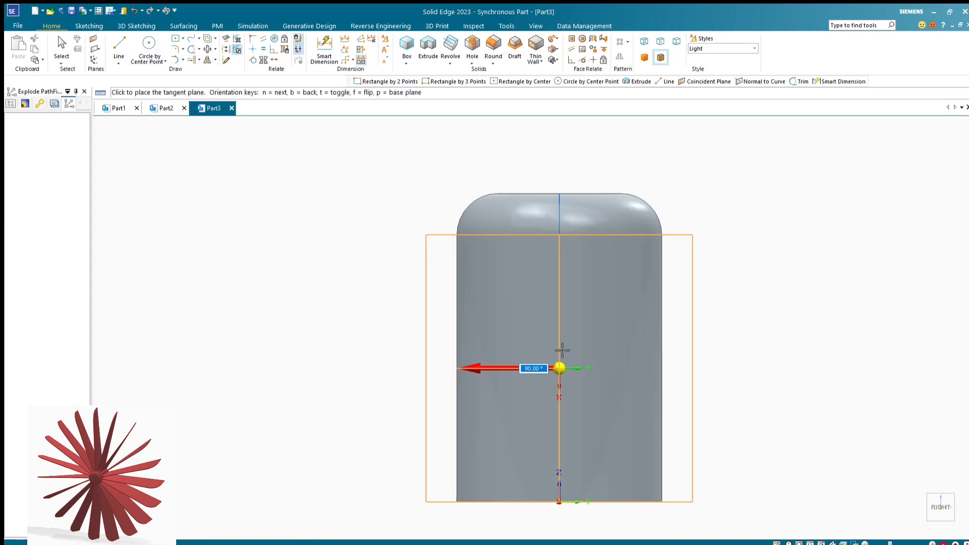
{"action": "left_click", "coordinate": [562, 355]}
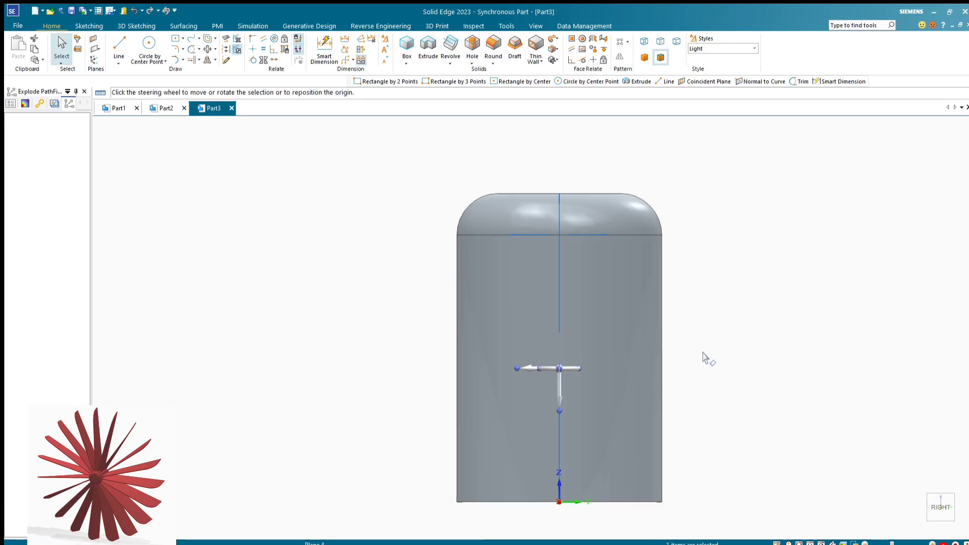
Move the tangent plane 50 mm inward along its normal onto the cylinder's central axis
{"action": "middle_click_drag", "start_coordinate": [704, 356], "coordinate": [853, 359]}
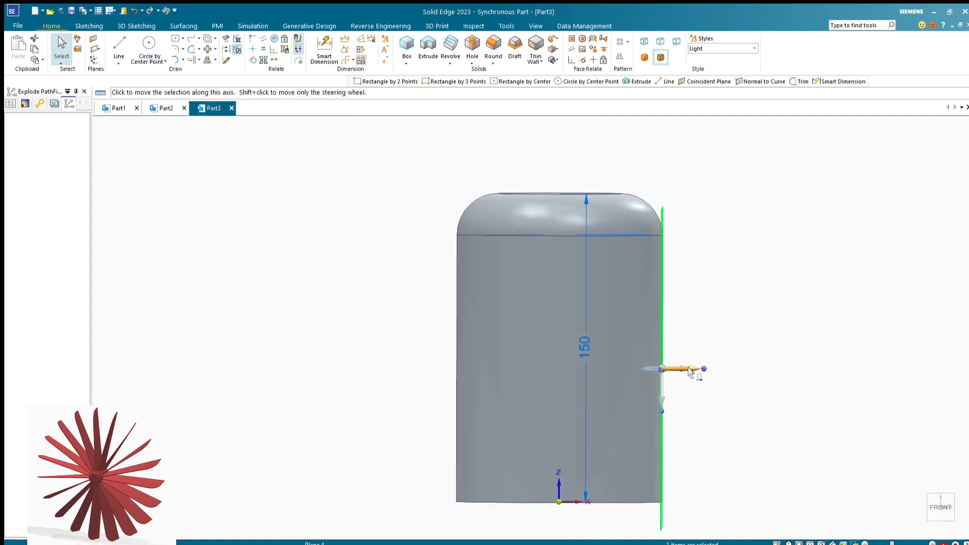
{"action": "left_click", "coordinate": [689, 370]}
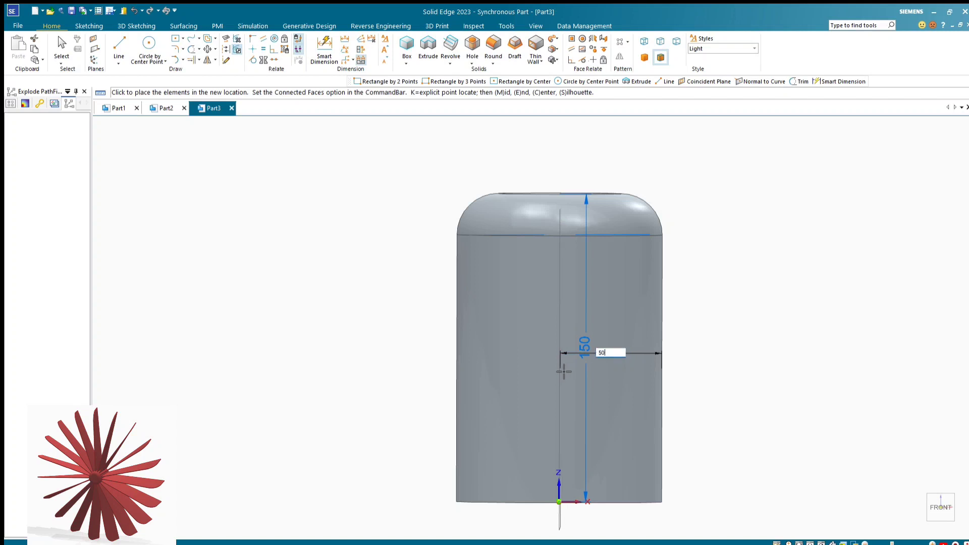
{"action": "left_click", "coordinate": [557, 366]}
{"action": "left_click", "coordinate": [821, 331]}
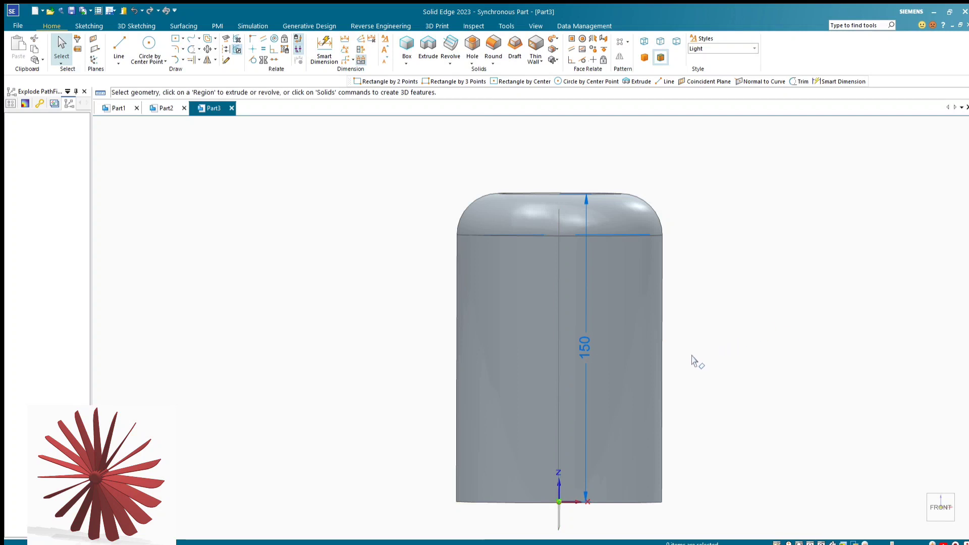
Create a second reference plane tangent to the cylinder's side face, again on the side facing the right view
{"action": "middle_click_drag", "start_coordinate": [722, 357], "coordinate": [865, 429]}
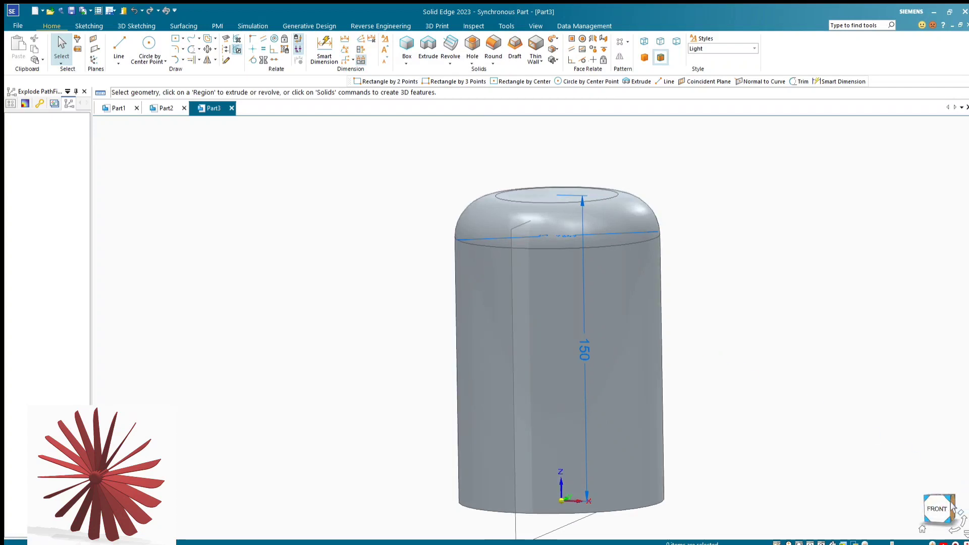
{"action": "middle_click_drag", "start_coordinate": [785, 454], "coordinate": [764, 455]}
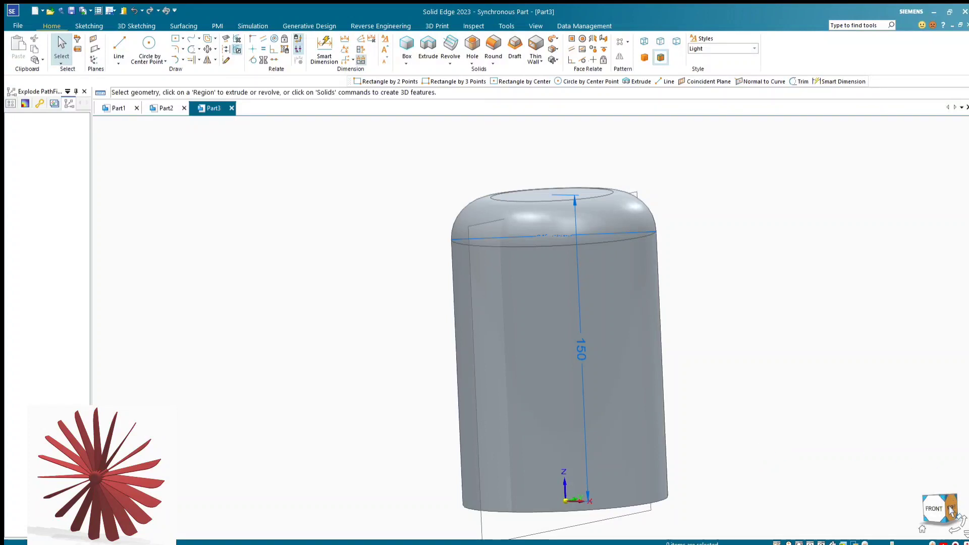
{"action": "left_click", "coordinate": [951, 506]}
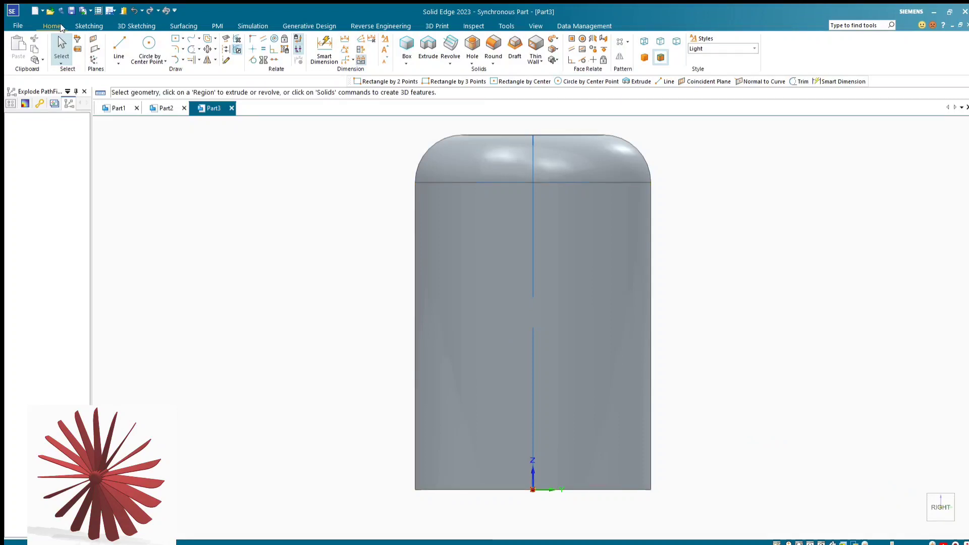
{"action": "left_click", "coordinate": [96, 51]}
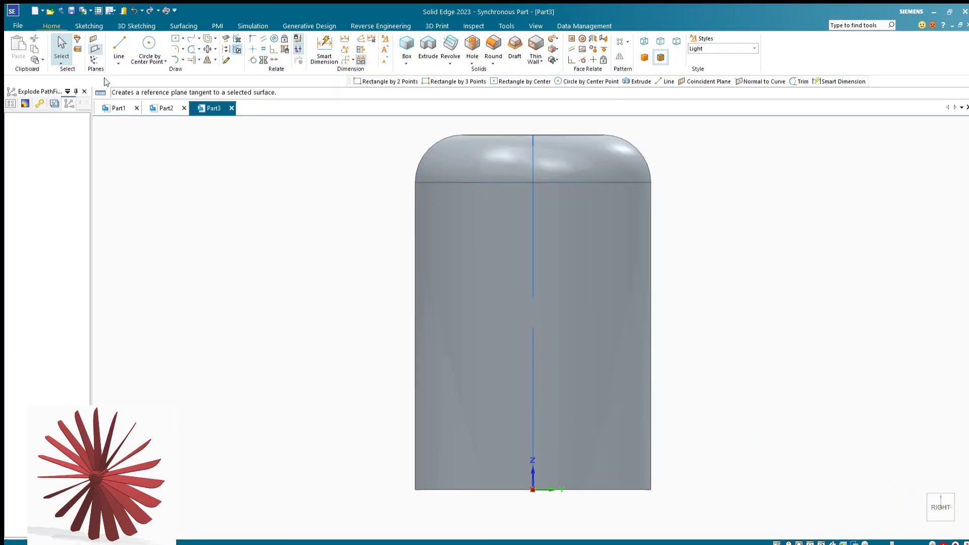
{"action": "left_click", "coordinate": [513, 252]}
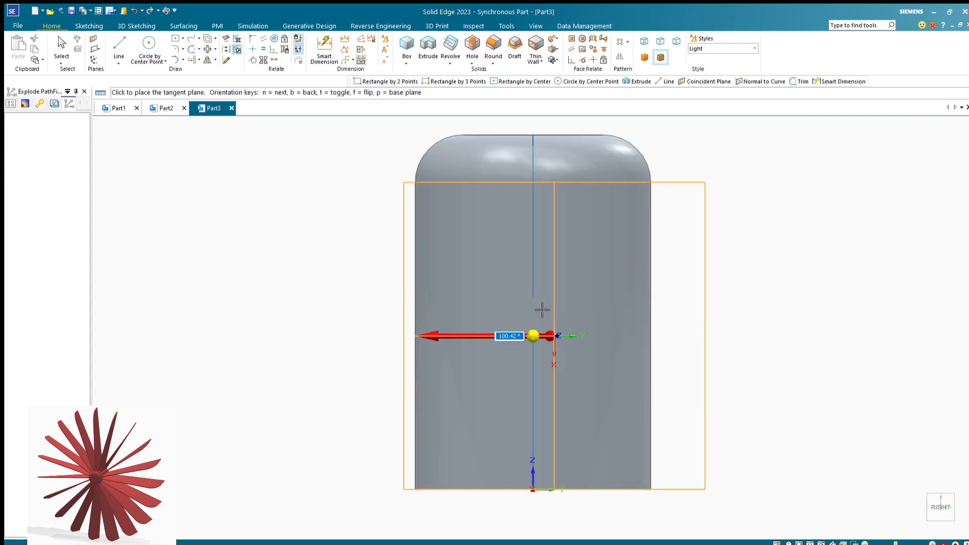
{"action": "left_click", "coordinate": [530, 305]}
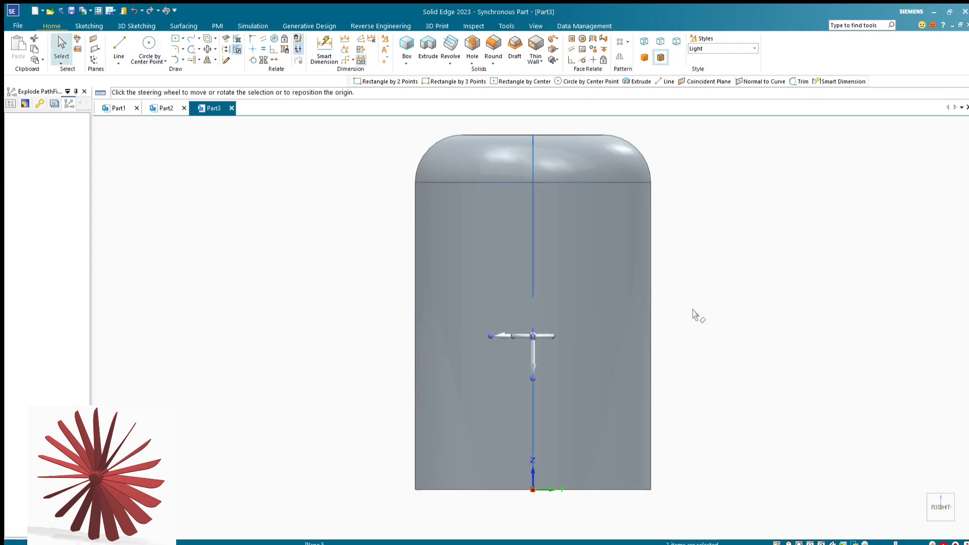
Move the second tangent plane outward along its normal, far away from the cylinder in the X direction
{"action": "middle_click_drag", "start_coordinate": [692, 314], "coordinate": [840, 334]}
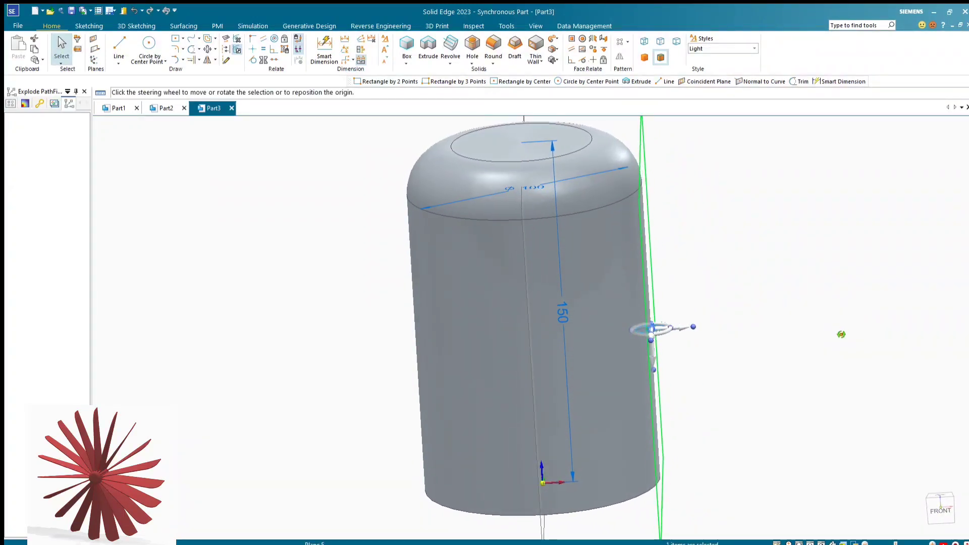
{"action": "scroll", "coordinate": [613, 413], "scroll_direction": "down", "scroll_amount": 2}
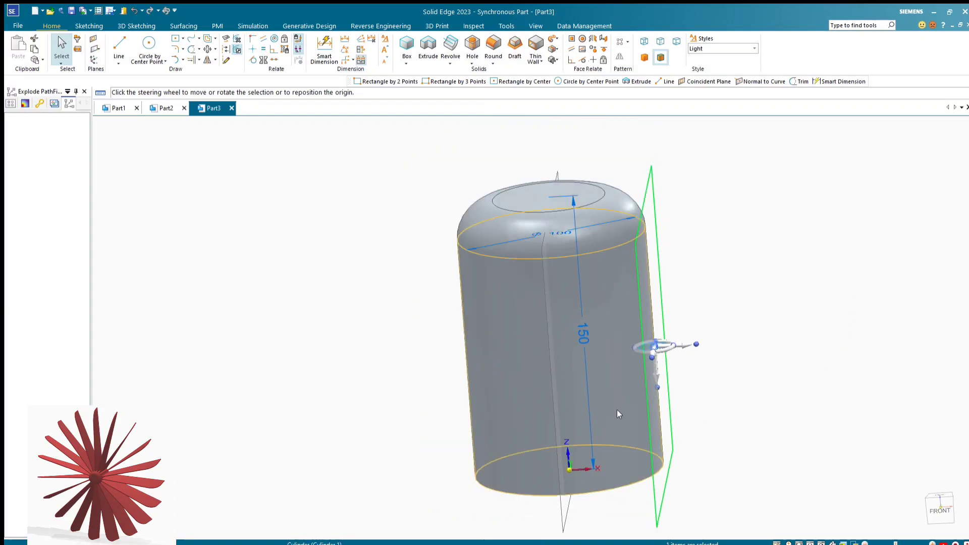
{"action": "scroll", "coordinate": [620, 402], "scroll_direction": "down", "scroll_amount": 1}
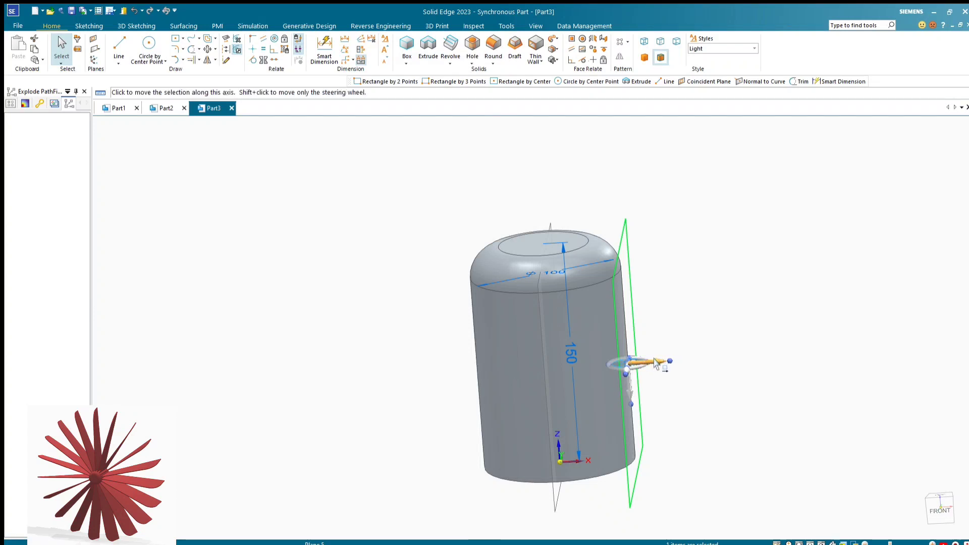
{"action": "left_click", "coordinate": [656, 363]}
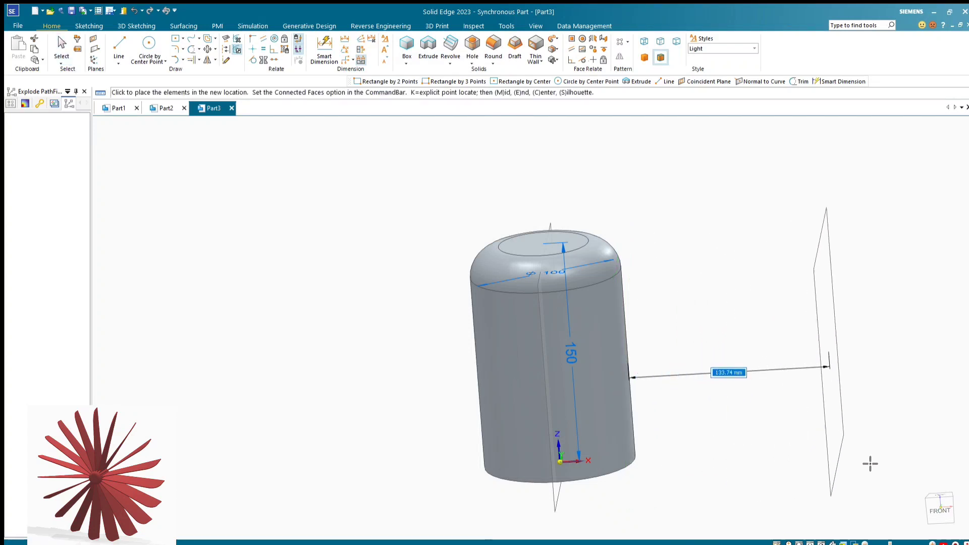
{"action": "left_click", "coordinate": [940, 509]}
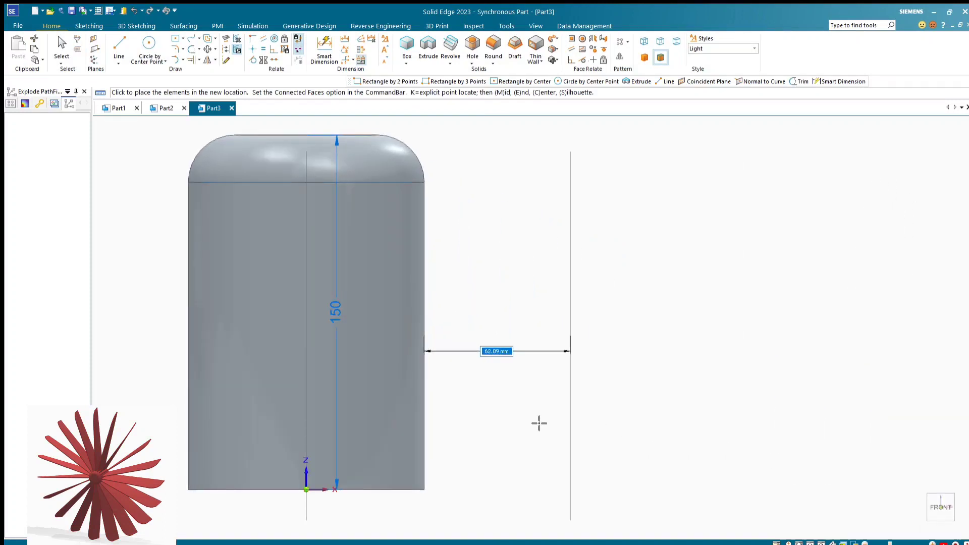
{"action": "scroll", "coordinate": [482, 415], "scroll_direction": "down", "scroll_amount": 2}
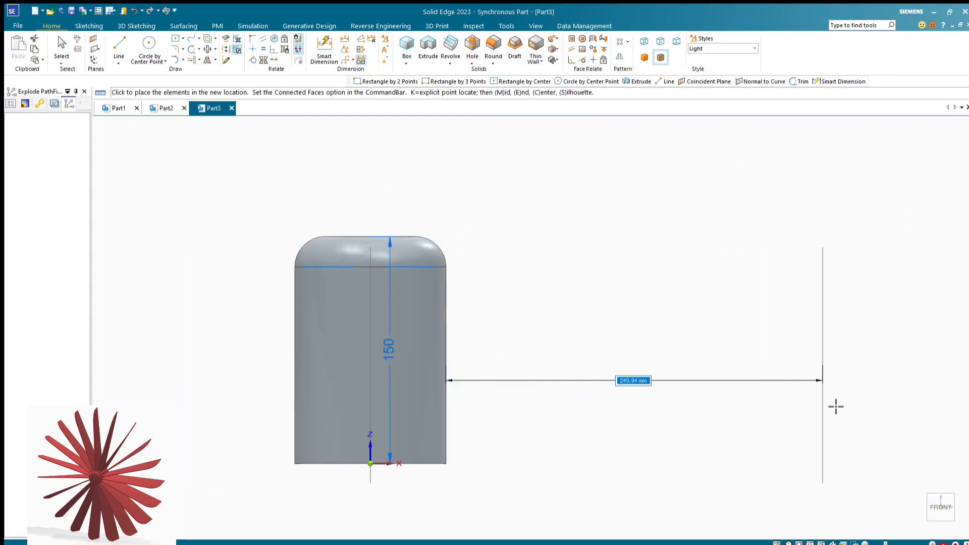
{"action": "scroll", "coordinate": [469, 381], "scroll_direction": "down", "scroll_amount": 2}
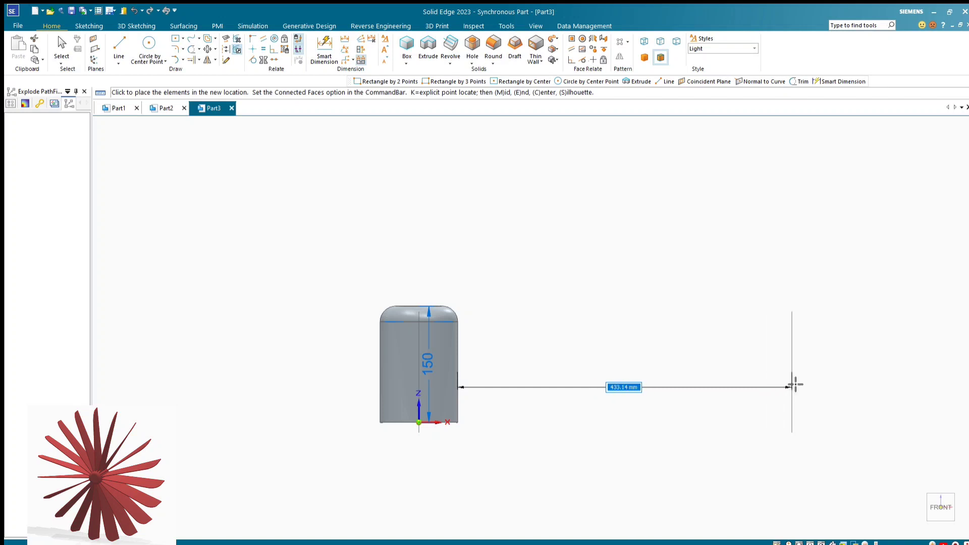
{"action": "key", "text": "Return"}
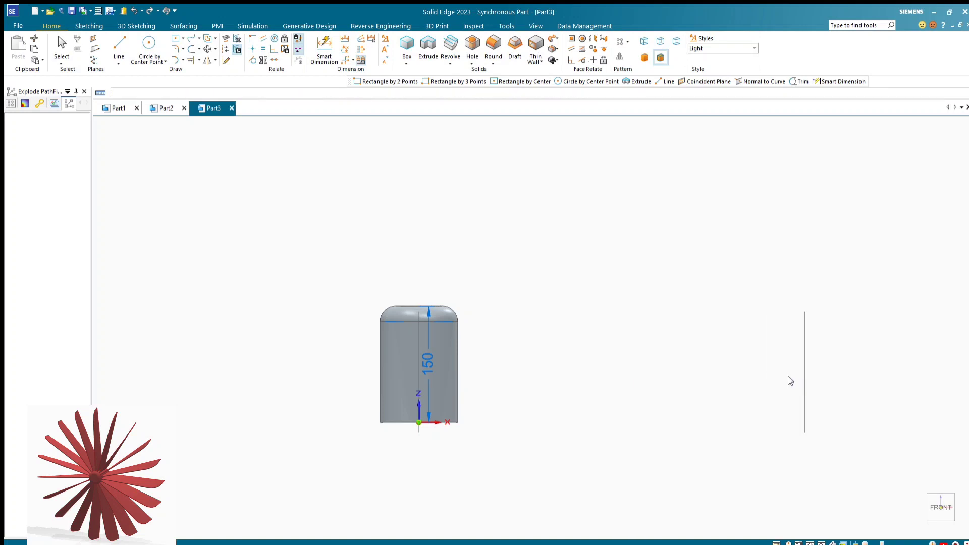
{"action": "left_click", "coordinate": [714, 295]}
{"action": "key", "text": "ctrl+r"}
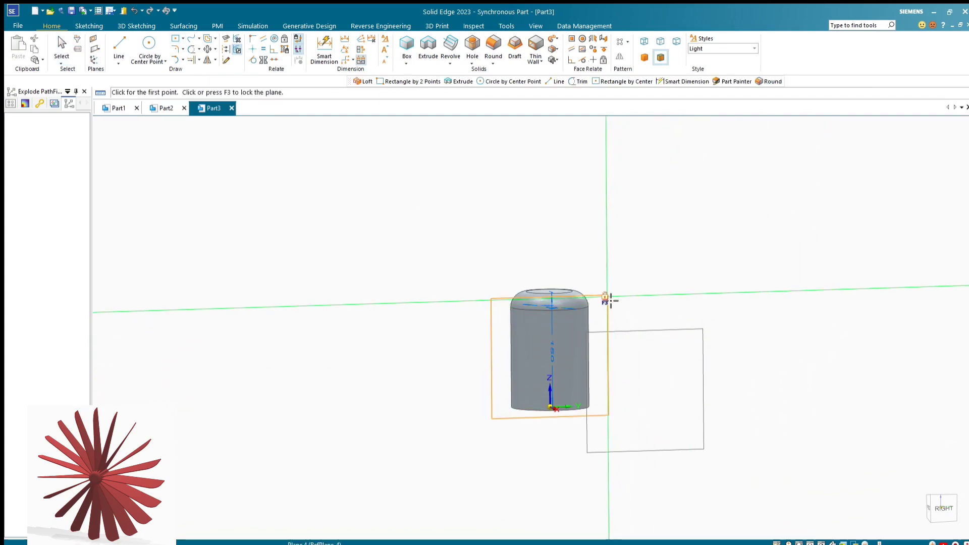
Sketch an upright rectangle 130 mm tall and 4.28 mm wide on the central plane, from the cylinder's round edge down to its base
{"action": "key", "text": "F3"}
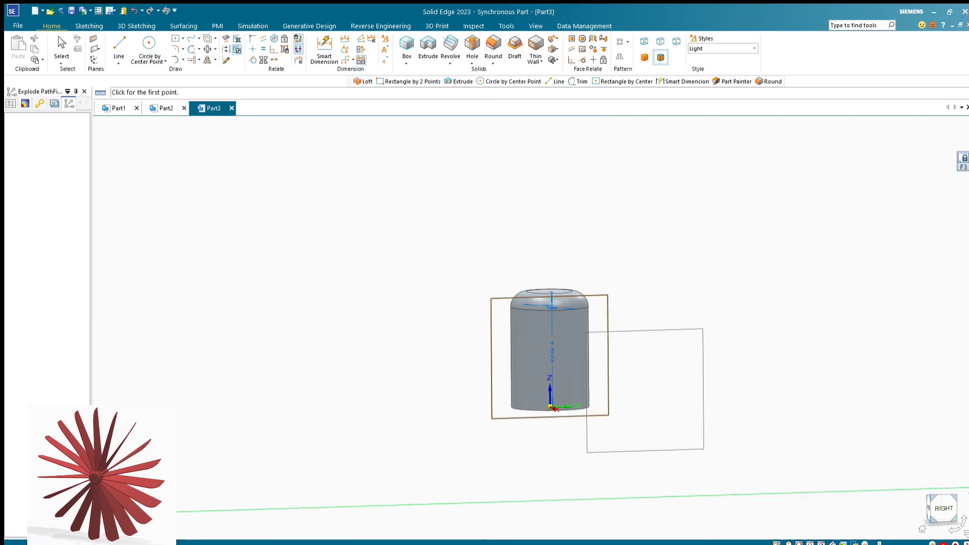
{"action": "left_click", "coordinate": [945, 509]}
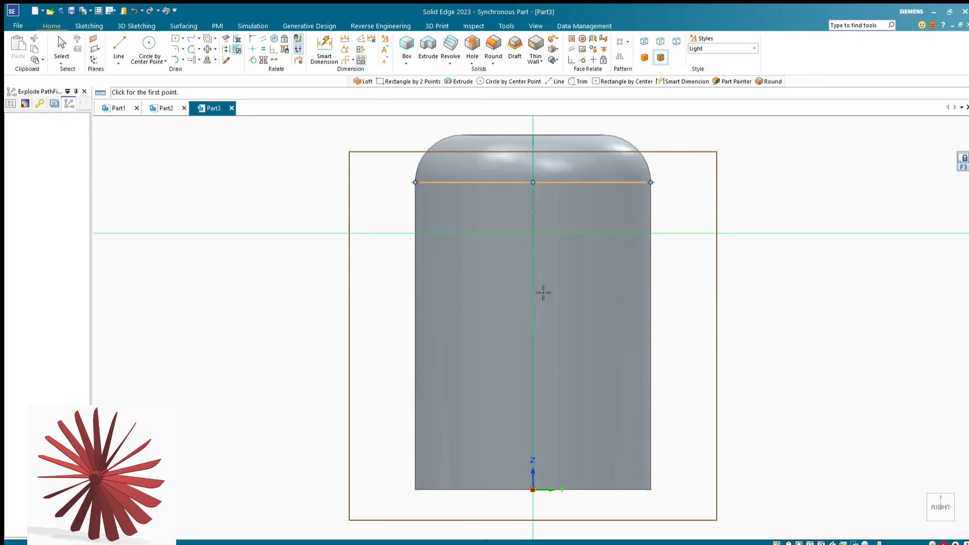
{"action": "left_click", "coordinate": [533, 183]}
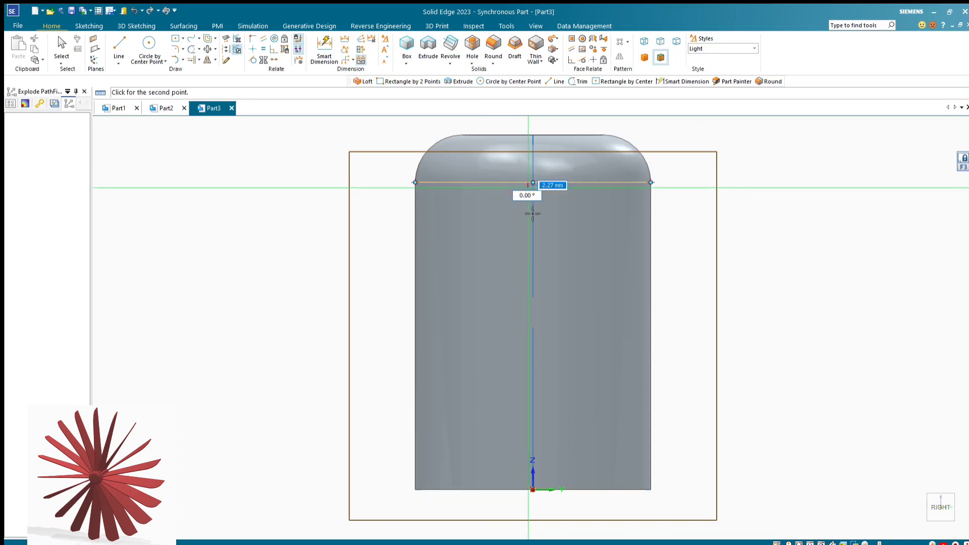
{"action": "left_click", "coordinate": [532, 492]}
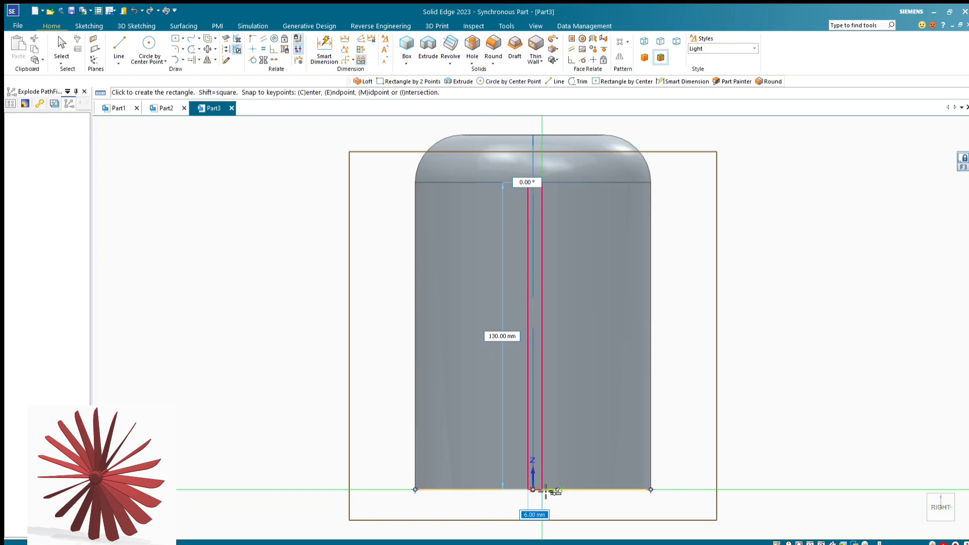
{"action": "left_click", "coordinate": [546, 491]}
{"action": "type", "text": "4"}
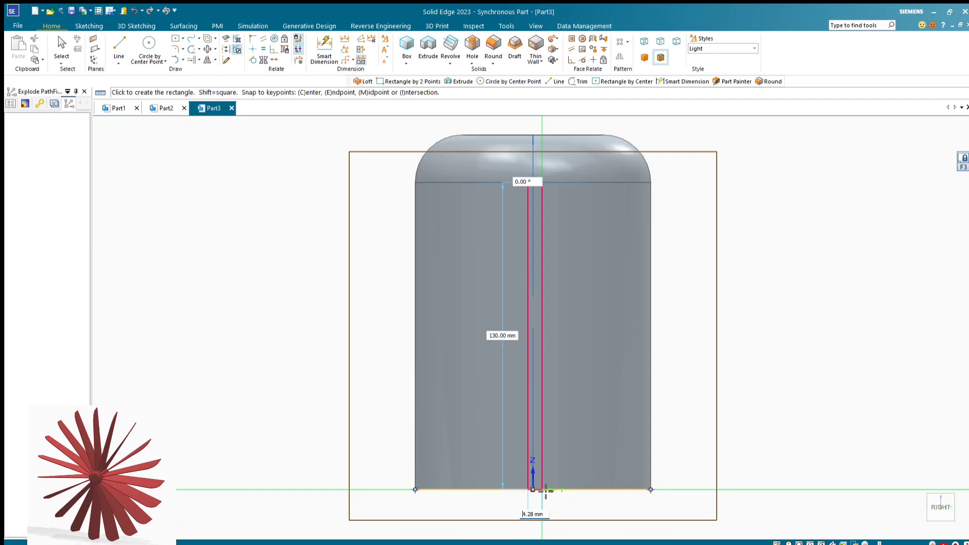
{"action": "left_click", "coordinate": [545, 491]}
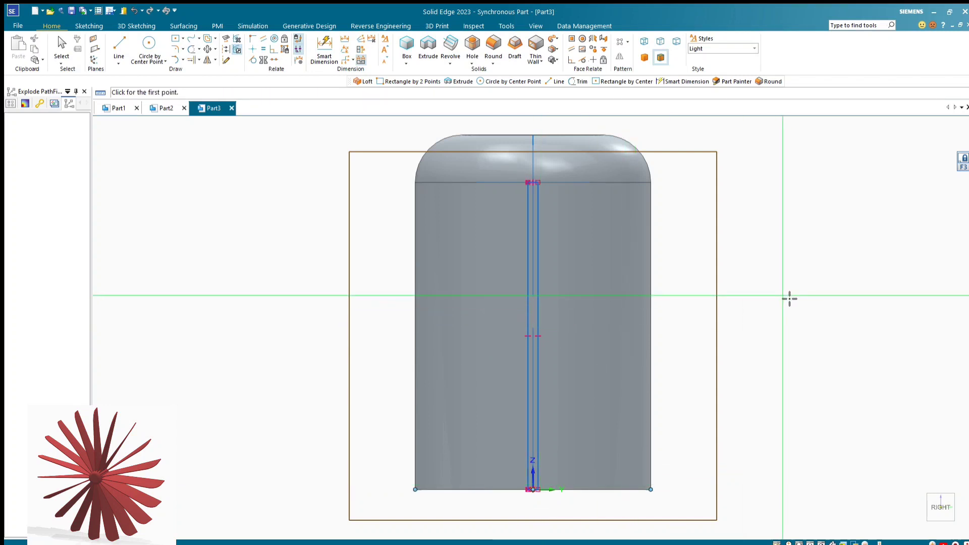
Sketch a slanted rectangle on the outer plane from the first rectangle's top corner to the base line, about 133.91 mm long, 13.88° and 4.28 mm wide
{"action": "middle_click_drag", "start_coordinate": [789, 299], "coordinate": [846, 293]}
{"action": "scroll", "coordinate": [847, 298], "scroll_direction": "down", "scroll_amount": 3}
{"action": "scroll", "coordinate": [510, 287], "scroll_direction": "up", "scroll_amount": 3}
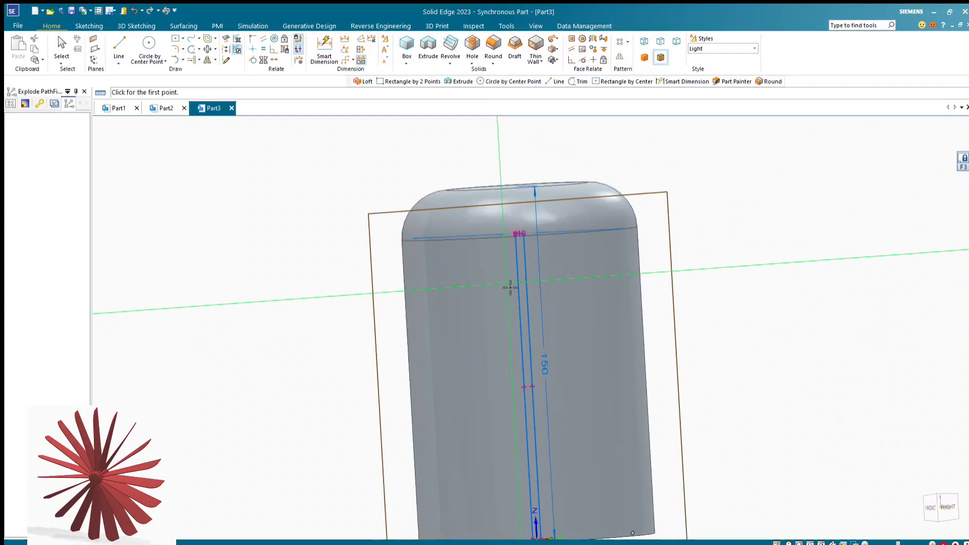
{"action": "scroll", "coordinate": [510, 288], "scroll_direction": "down", "scroll_amount": 3}
{"action": "scroll", "coordinate": [505, 303], "scroll_direction": "up", "scroll_amount": 3}
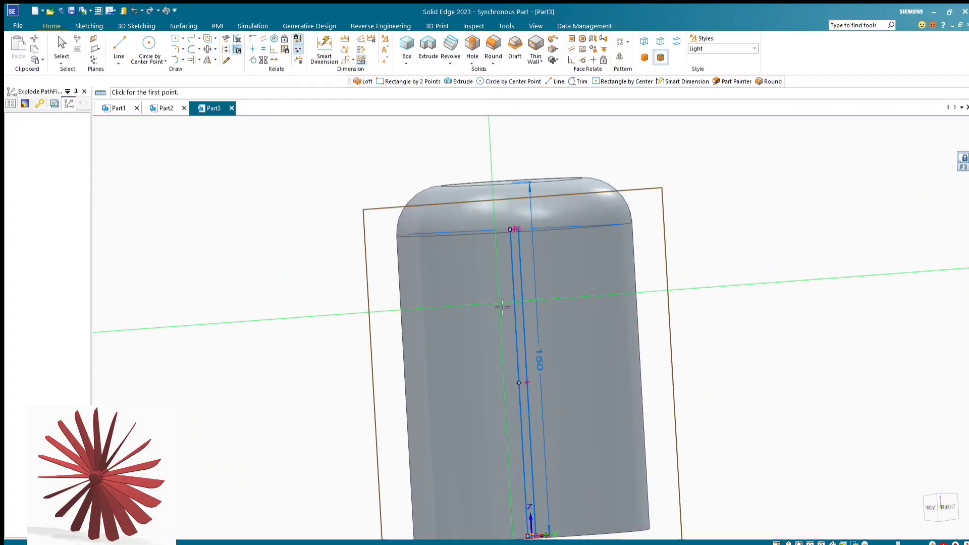
{"action": "scroll", "coordinate": [503, 307], "scroll_direction": "down", "scroll_amount": 4}
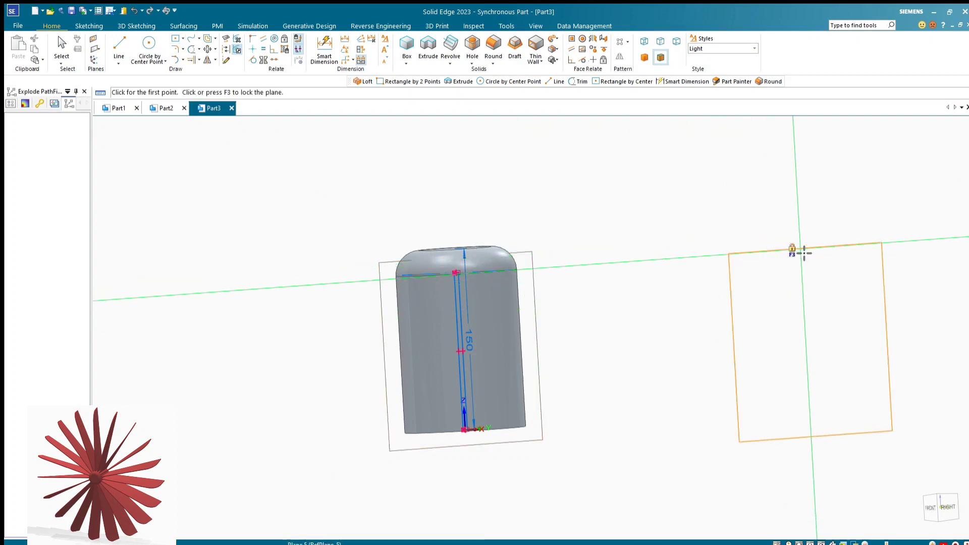
{"action": "key", "text": "F3"}
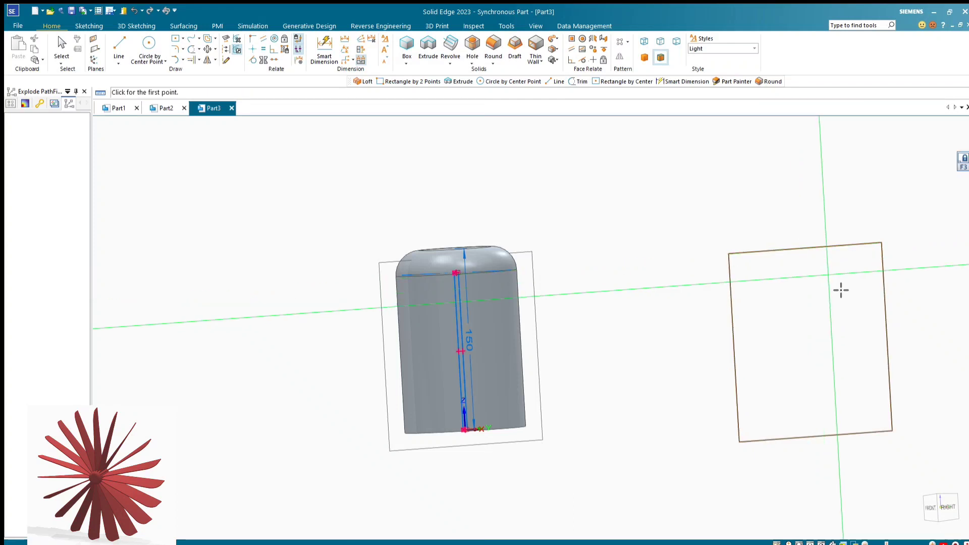
{"action": "left_click", "coordinate": [948, 506]}
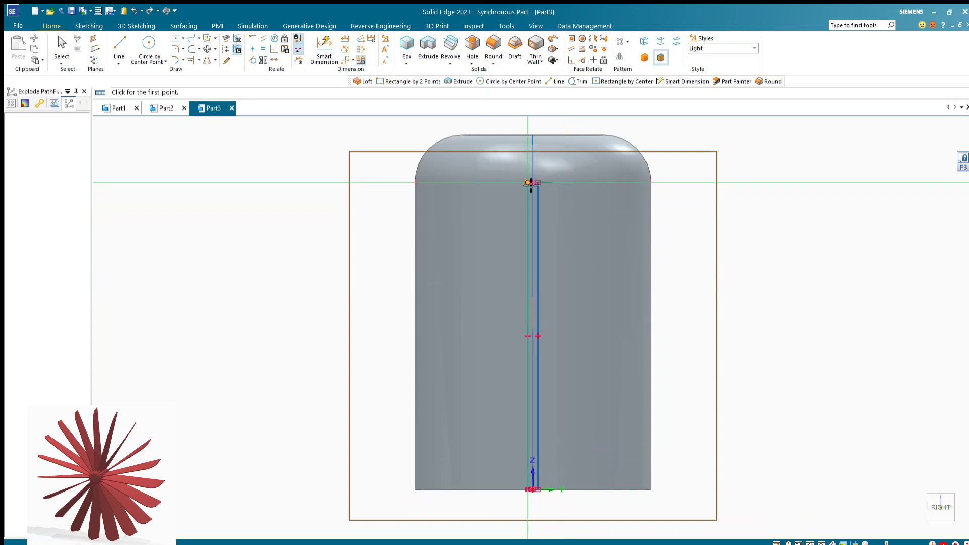
{"action": "left_click", "coordinate": [530, 183]}
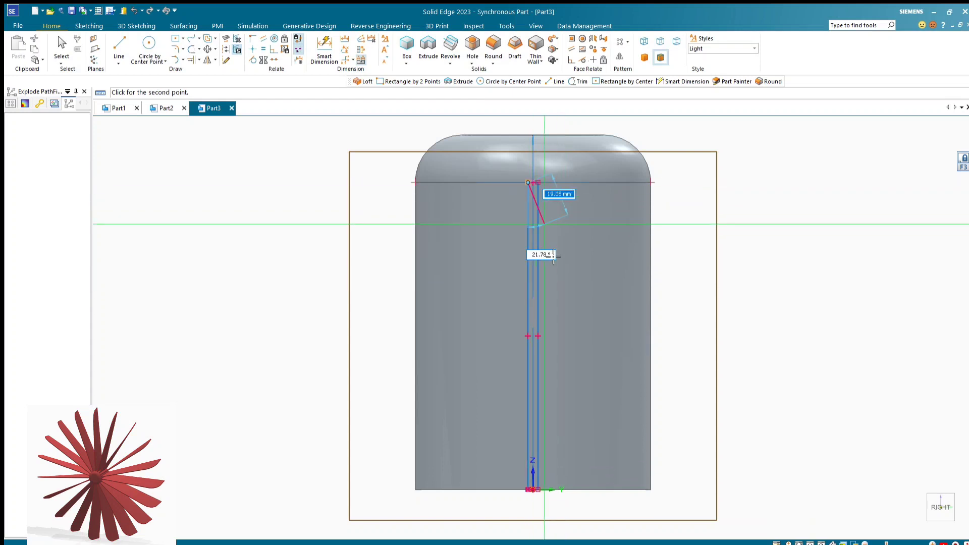
{"action": "left_click", "coordinate": [605, 490]}
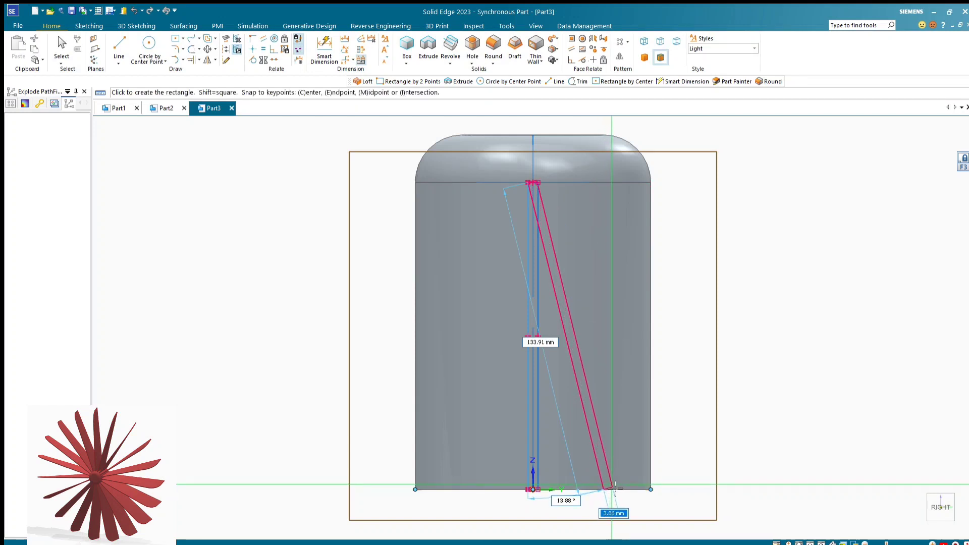
{"action": "type", "text": "4.28"}
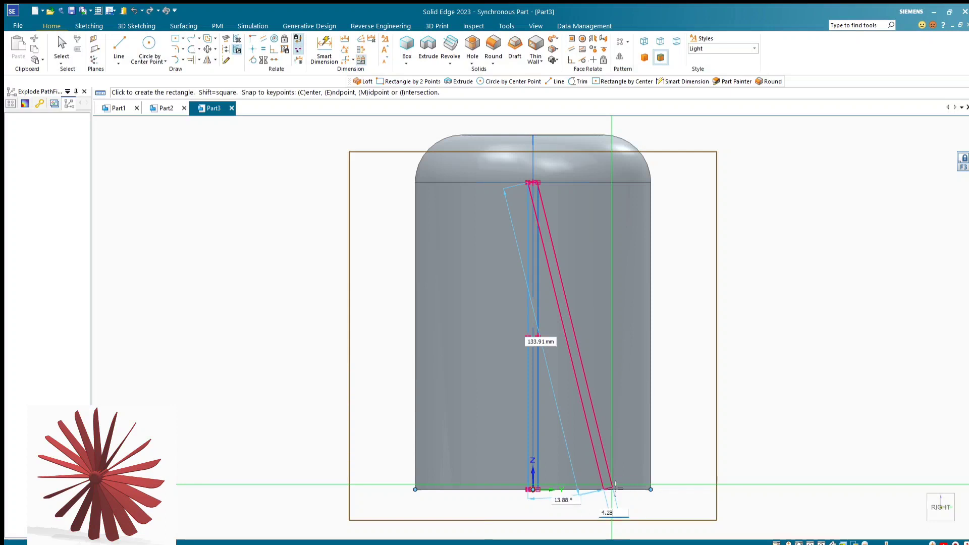
{"action": "key", "text": "Return"}
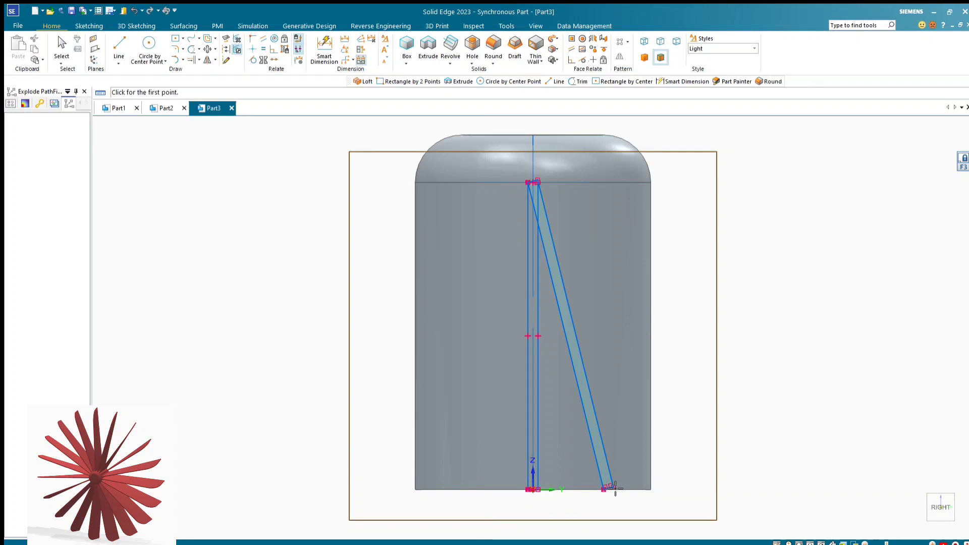
Start a Loft with the upright rectangle on the central plane as the first cross section, picked at its top corner
{"action": "scroll", "coordinate": [699, 372], "scroll_direction": "down", "scroll_amount": 2}
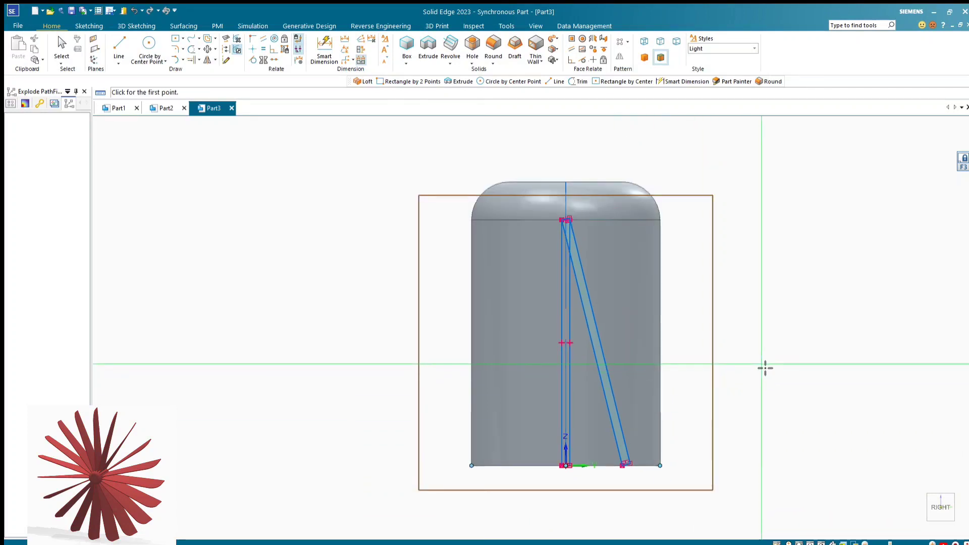
{"action": "mouse_move", "coordinate": [755, 357]}
{"action": "middle_mouse_down"}
{"action": "mouse_move", "coordinate": [696, 362]}
{"action": "mouse_move", "coordinate": [698, 376]}
{"action": "middle_mouse_up"}
{"action": "scroll", "coordinate": [830, 407], "scroll_direction": "down", "scroll_amount": 3}
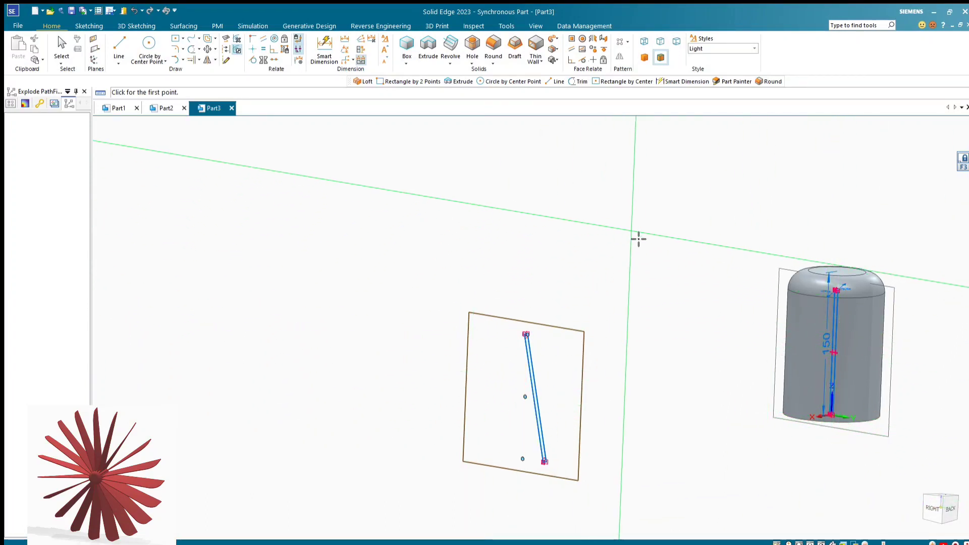
{"action": "scroll", "coordinate": [431, 435], "scroll_direction": "down", "scroll_amount": 1}
{"action": "scroll", "coordinate": [715, 349], "scroll_direction": "up", "scroll_amount": 3}
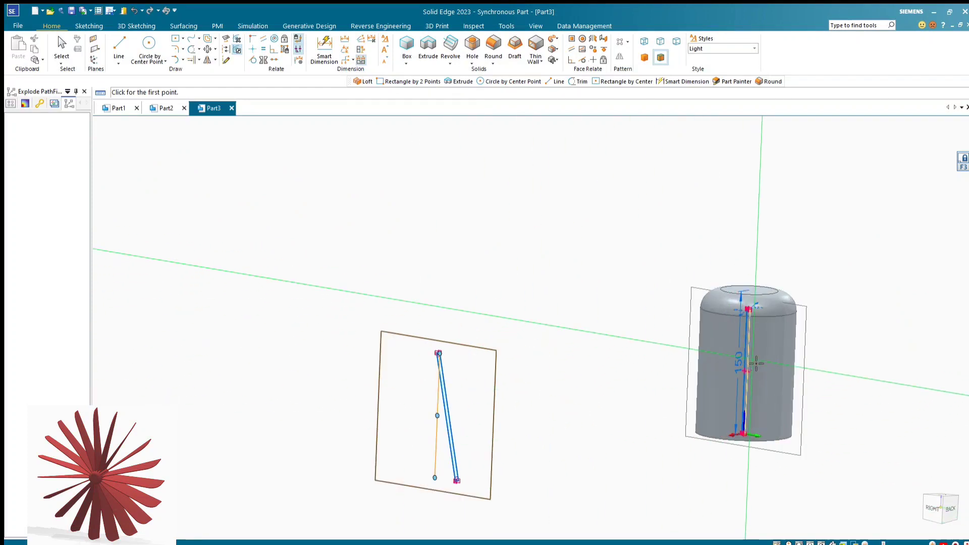
{"action": "scroll", "coordinate": [715, 349], "scroll_direction": "down", "scroll_amount": 1}
{"action": "scroll", "coordinate": [731, 313], "scroll_direction": "down", "scroll_amount": 1}
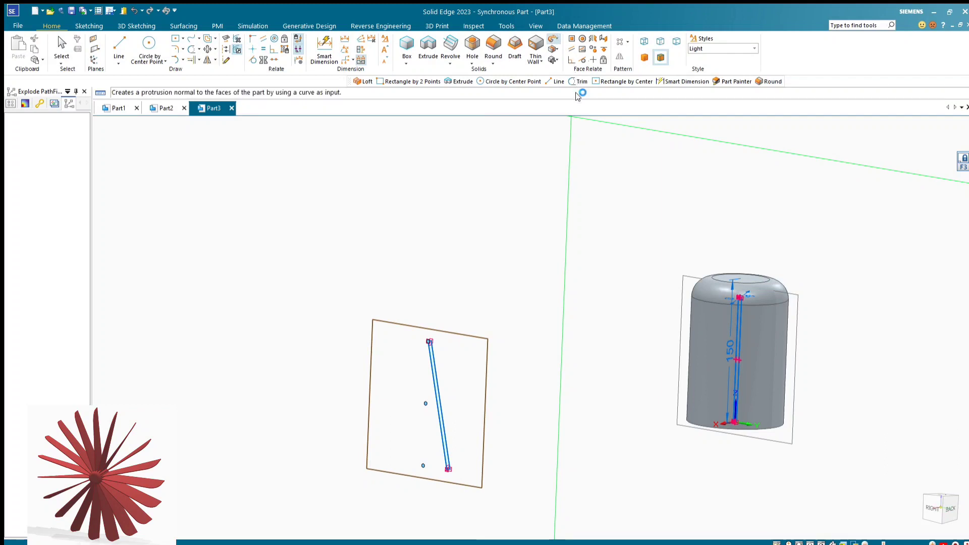
{"action": "left_click", "coordinate": [553, 39]}
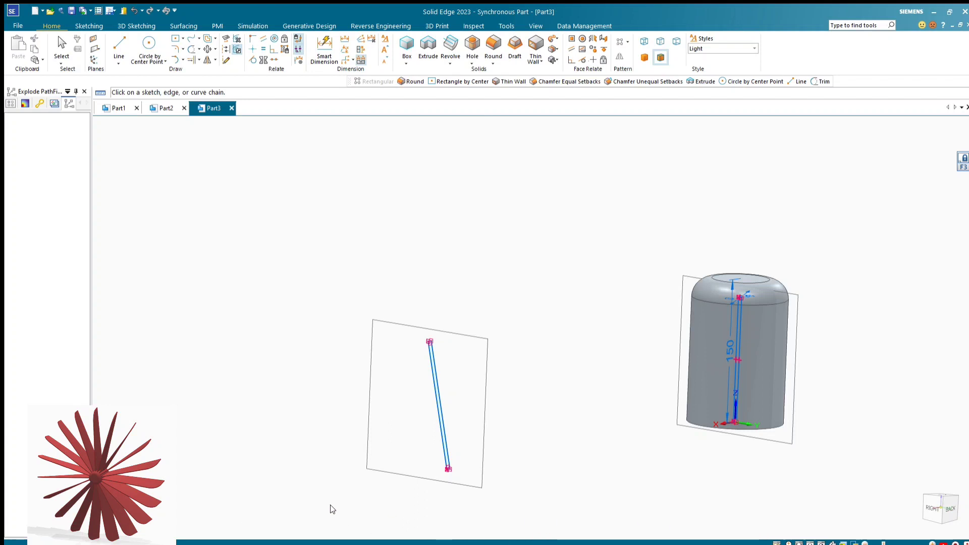
{"action": "scroll", "coordinate": [428, 328], "scroll_direction": "down", "scroll_amount": 2}
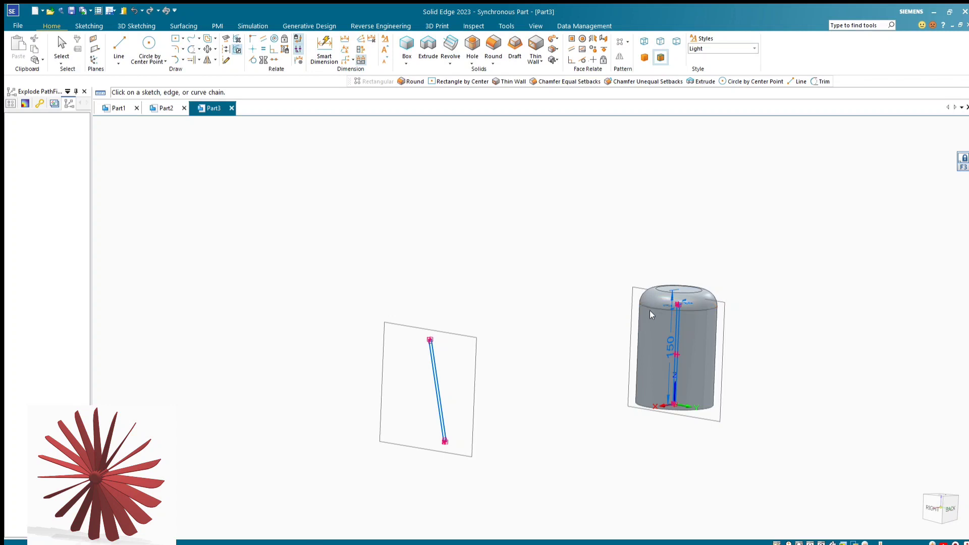
{"action": "scroll", "coordinate": [665, 309], "scroll_direction": "up", "scroll_amount": 10}
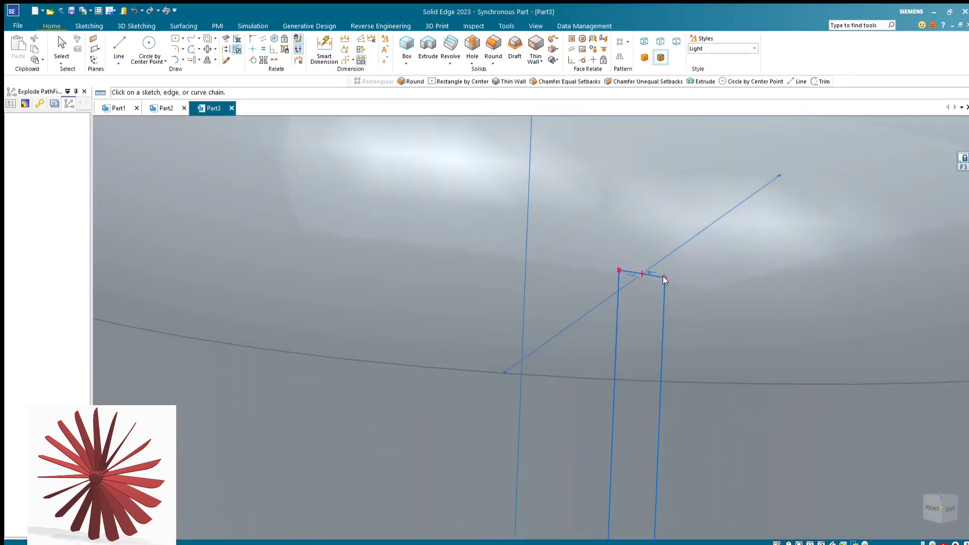
{"action": "left_click", "coordinate": [661, 275]}
Add the outer plane's slanted rectangle as the second cross section, picked at its matching top corner, and create the lofted blade
{"action": "scroll", "coordinate": [681, 281], "scroll_direction": "down", "scroll_amount": 10}
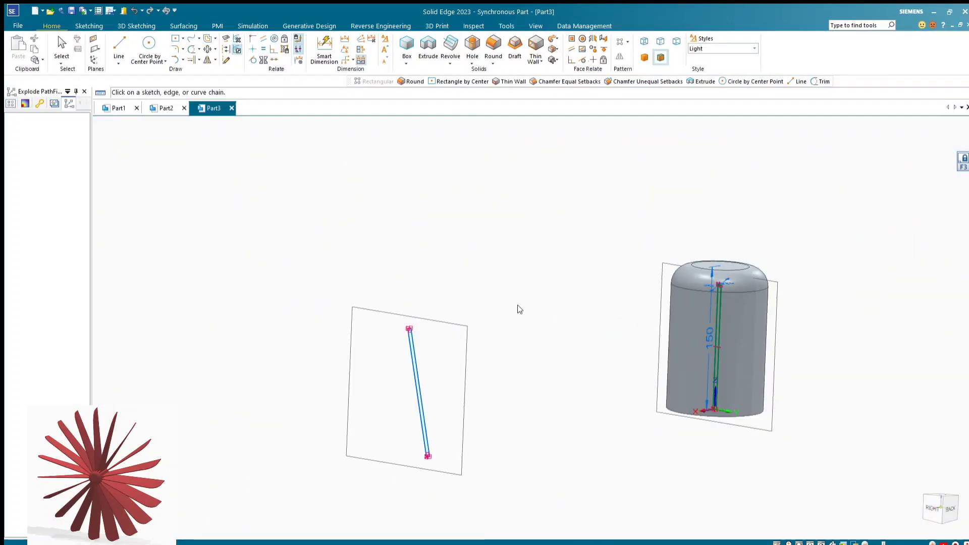
{"action": "scroll", "coordinate": [407, 325], "scroll_direction": "up", "scroll_amount": 5}
{"action": "scroll", "coordinate": [408, 325], "scroll_direction": "up", "scroll_amount": 4}
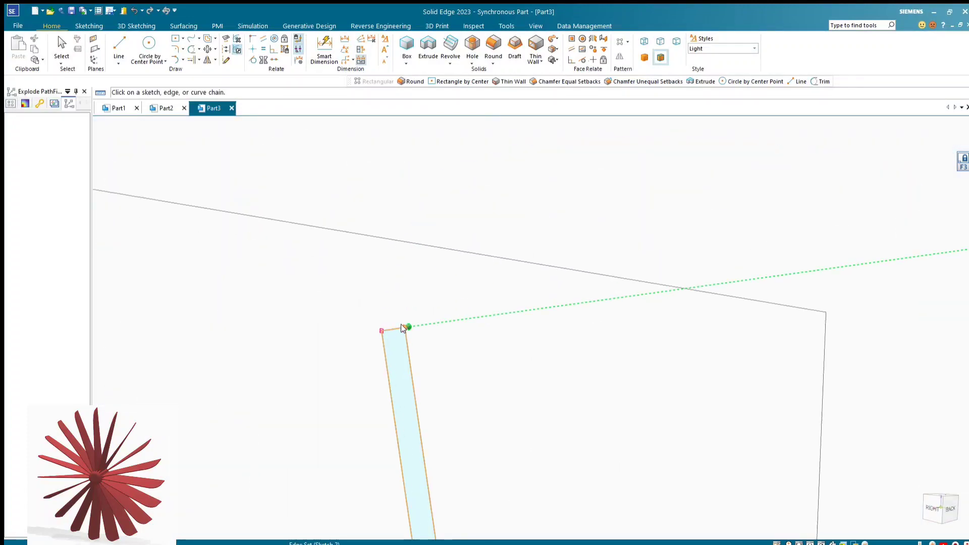
{"action": "left_click", "coordinate": [401, 325]}
{"action": "scroll", "coordinate": [374, 303], "scroll_direction": "down", "scroll_amount": 2}
{"action": "scroll", "coordinate": [372, 303], "scroll_direction": "down", "scroll_amount": 4}
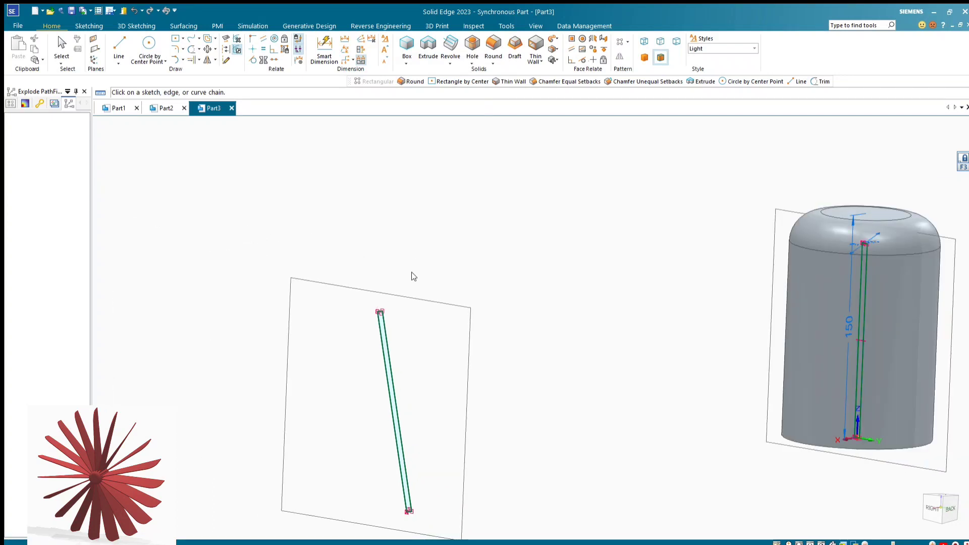
{"action": "right_click", "coordinate": [448, 261]}
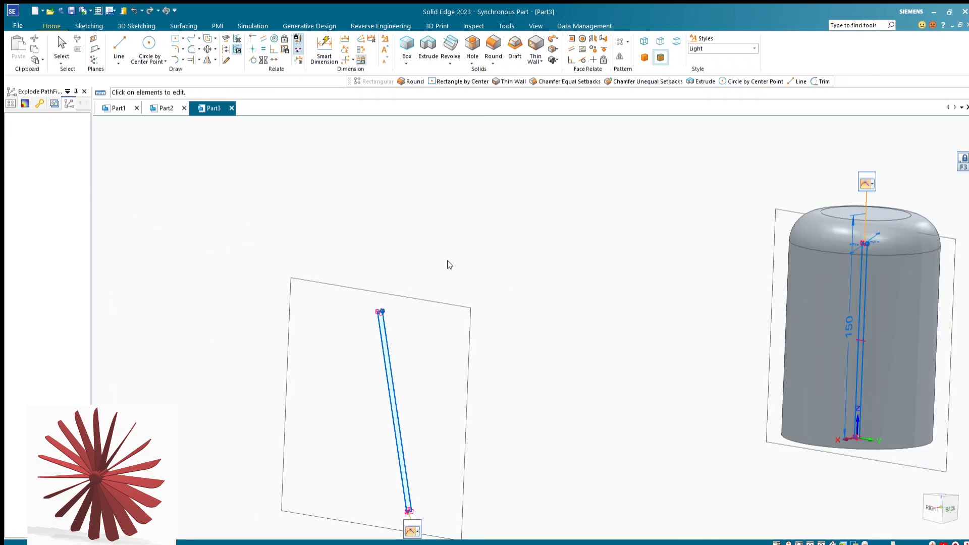
{"action": "key", "text": "ctrl+r"}
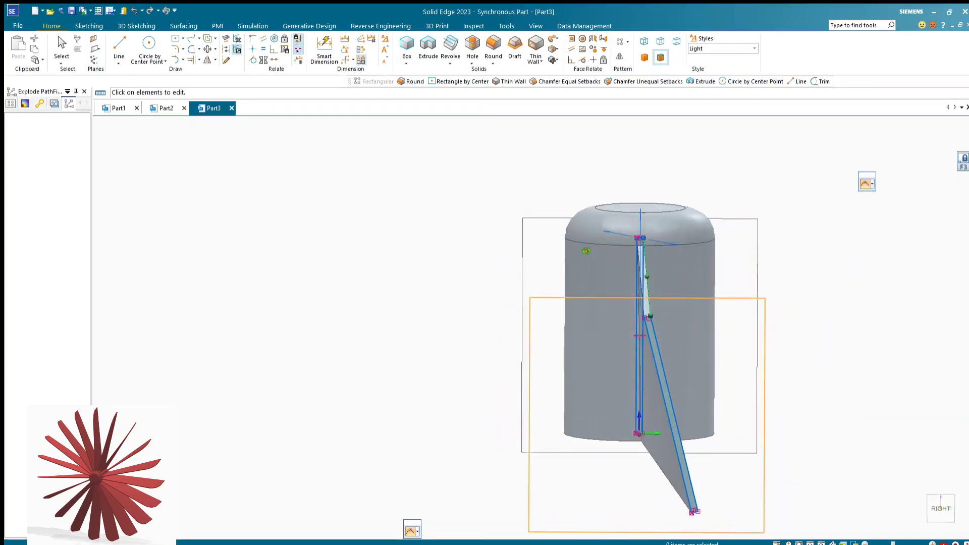
{"action": "middle_click_drag", "start_coordinate": [586, 249], "coordinate": [798, 439]}
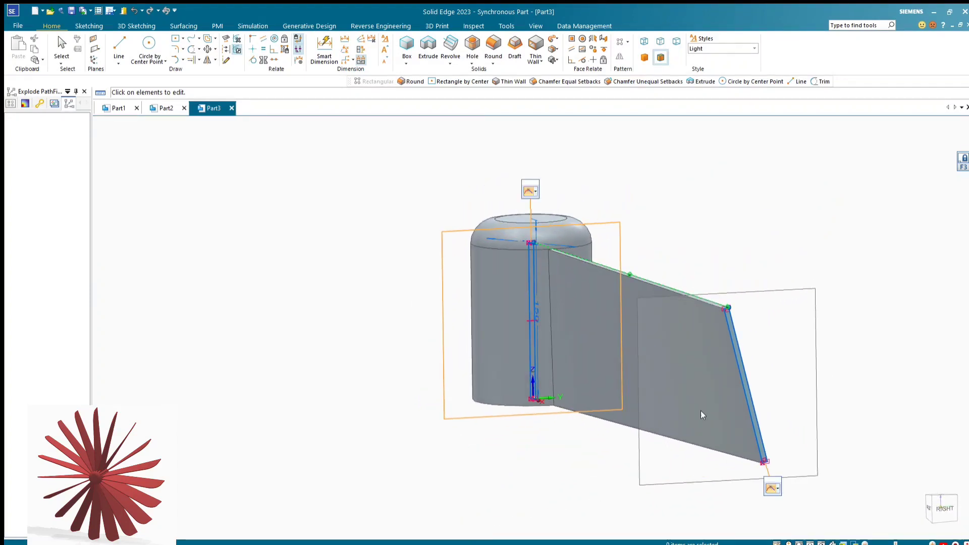
{"action": "scroll", "coordinate": [716, 381], "scroll_direction": "up", "scroll_amount": 2}
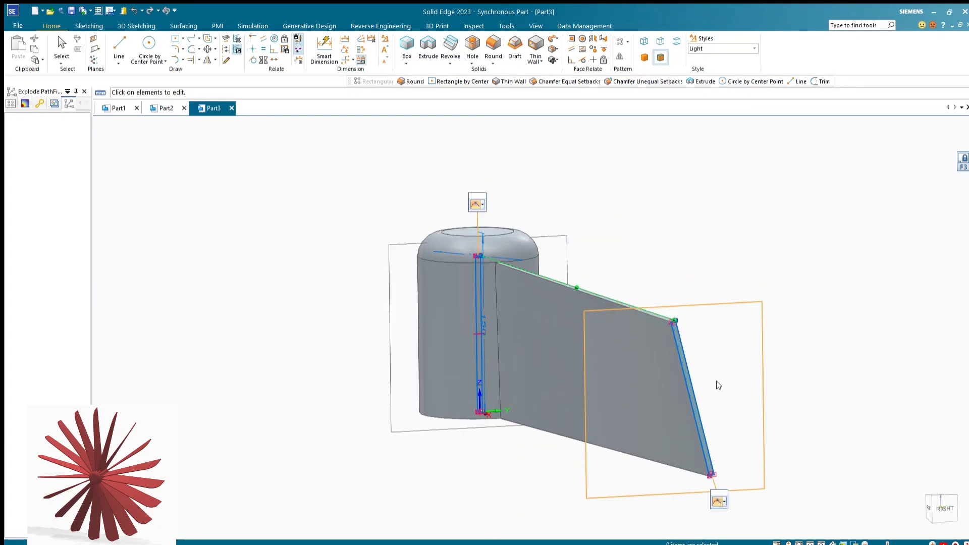
{"action": "left_click", "coordinate": [716, 381]}
{"action": "left_click", "coordinate": [709, 259]}
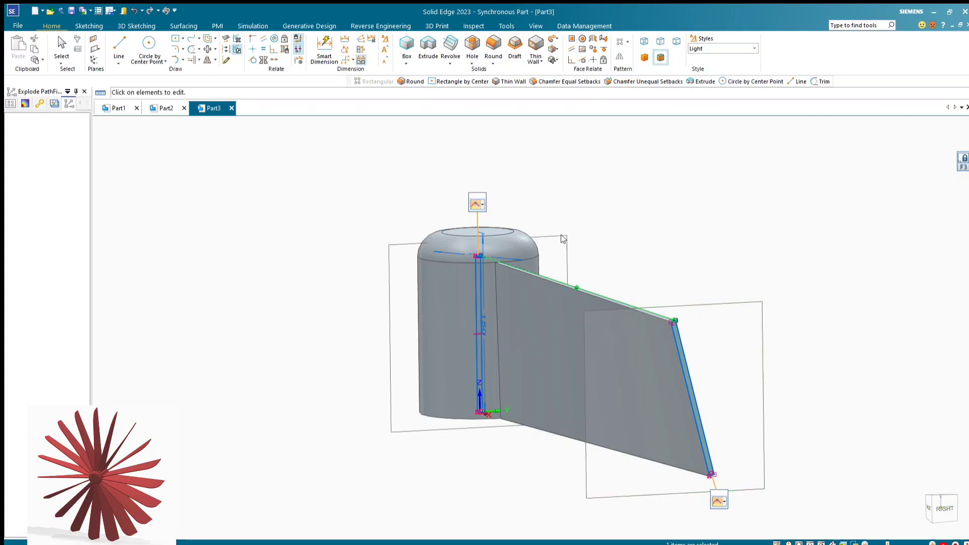
{"action": "left_click", "coordinate": [63, 46]}
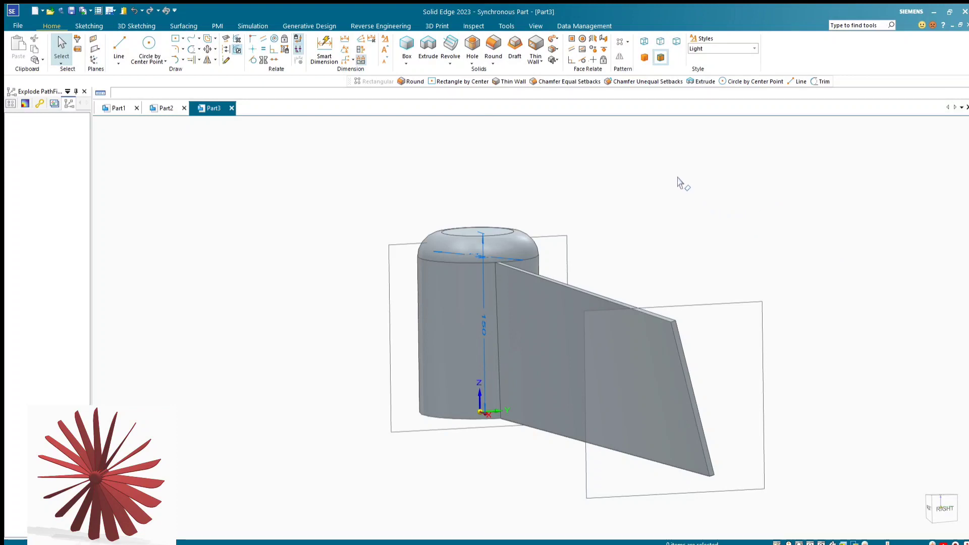
Round the blade's upper outer corner edge with a 70 mm radius
{"action": "left_click", "coordinate": [492, 46]}
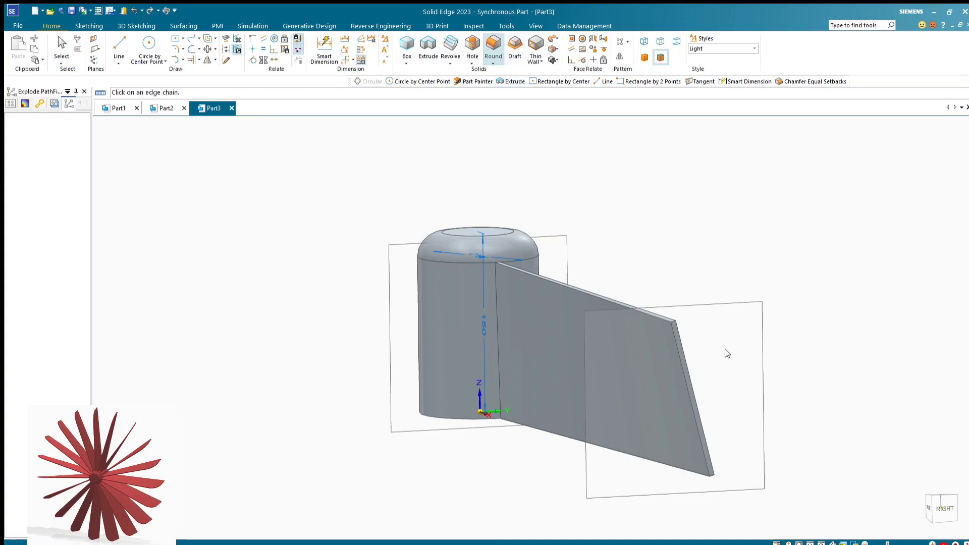
{"action": "scroll", "coordinate": [674, 328], "scroll_direction": "up", "scroll_amount": 6}
{"action": "left_click", "coordinate": [619, 268]}
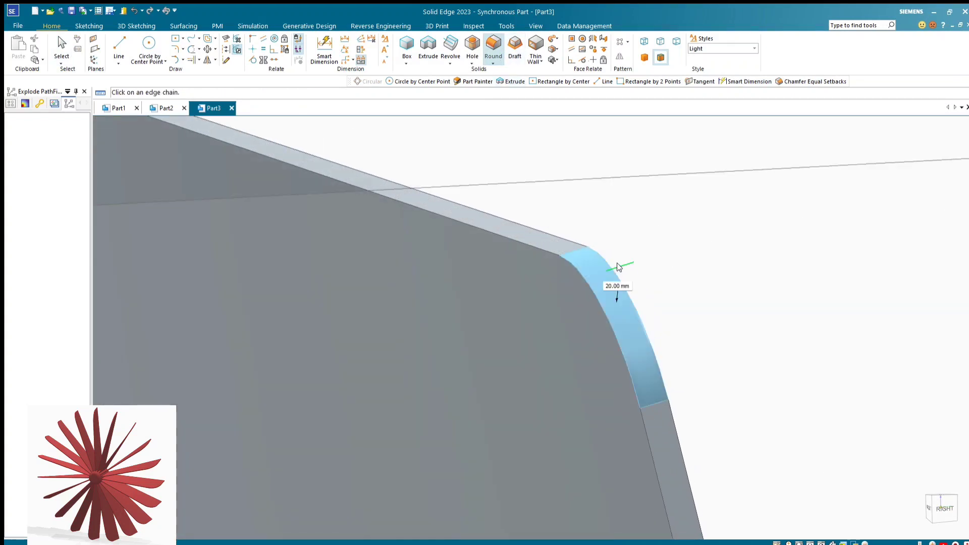
{"action": "scroll", "coordinate": [639, 262], "scroll_direction": "down", "scroll_amount": 6}
{"action": "scroll", "coordinate": [644, 266], "scroll_direction": "up", "scroll_amount": 3}
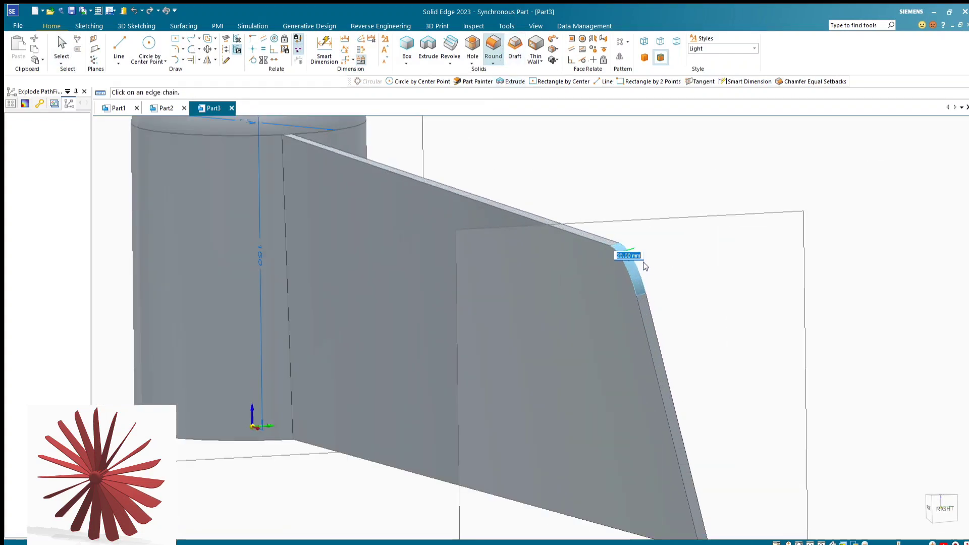
{"action": "scroll", "coordinate": [656, 270], "scroll_direction": "down", "scroll_amount": 3}
{"action": "scroll", "coordinate": [640, 264], "scroll_direction": "up", "scroll_amount": 3}
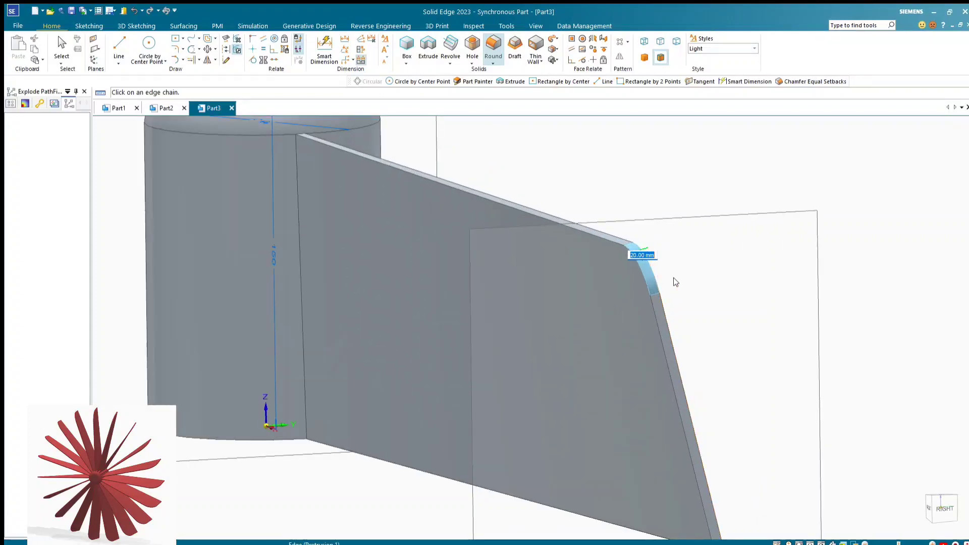
{"action": "scroll", "coordinate": [673, 277], "scroll_direction": "down", "scroll_amount": 3}
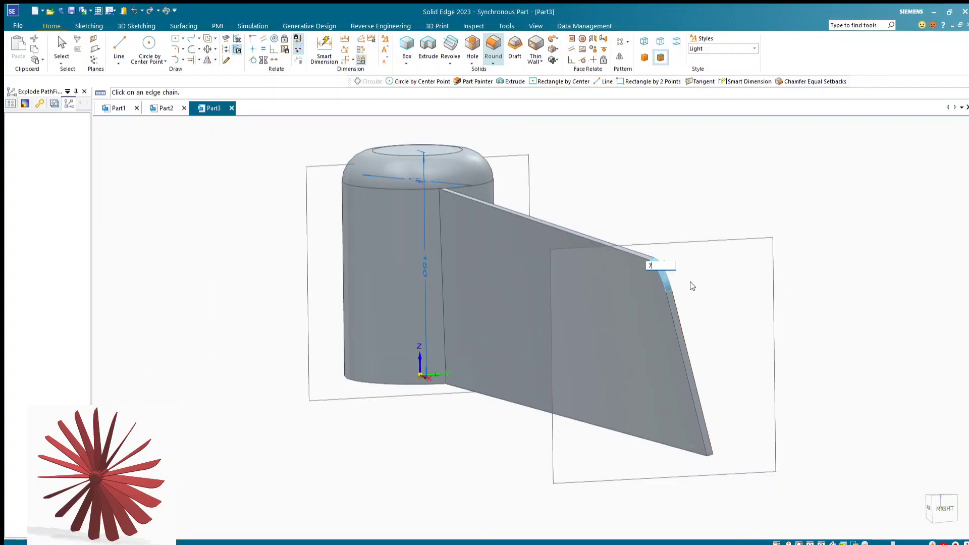
{"action": "key", "text": "Return"}
{"action": "scroll", "coordinate": [793, 259], "scroll_direction": "down", "scroll_amount": 1}
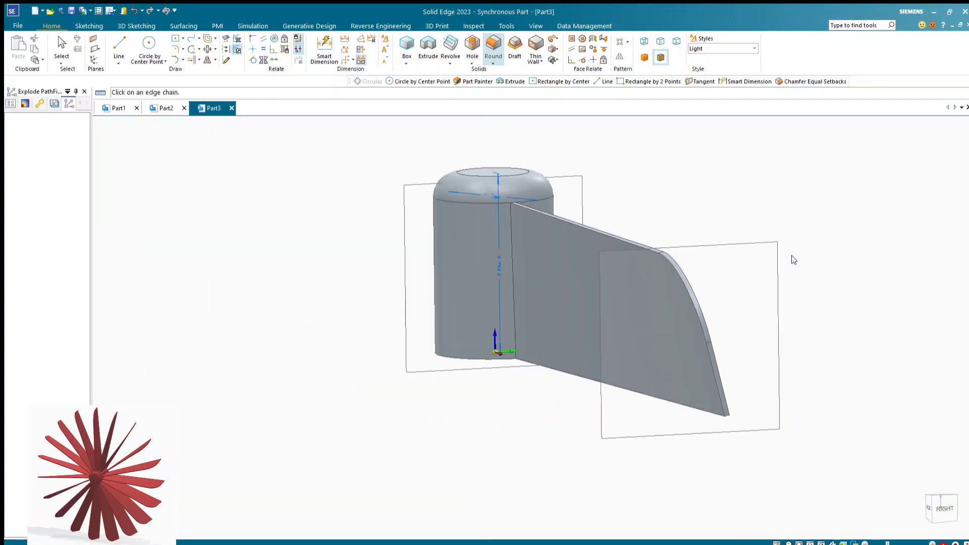
Select the lofted blade feature together with its 70 mm corner round as the features for a pattern
{"action": "middle_click_drag", "start_coordinate": [794, 260], "coordinate": [746, 272]}
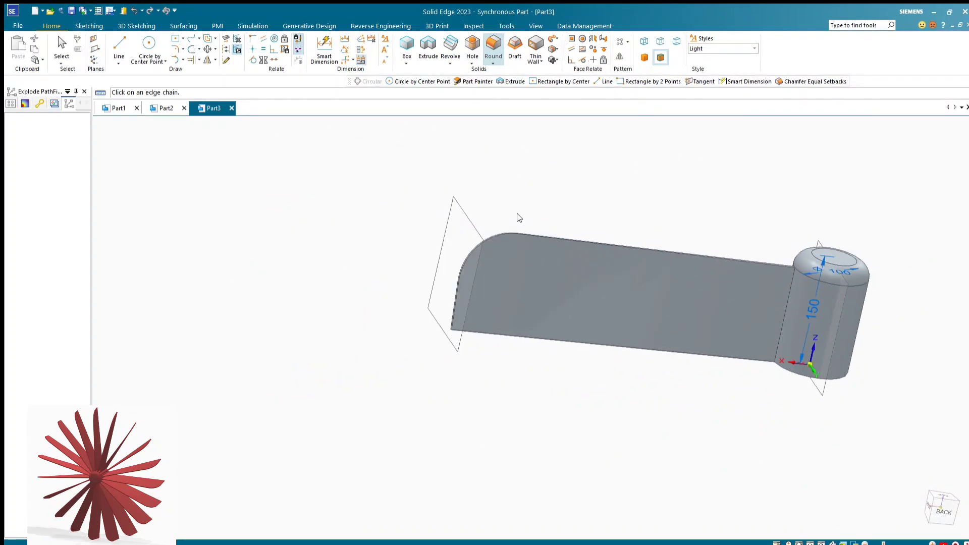
{"action": "middle_click_drag", "start_coordinate": [519, 217], "coordinate": [630, 318]}
{"action": "scroll", "coordinate": [475, 429], "scroll_direction": "down", "scroll_amount": 2}
{"action": "scroll", "coordinate": [562, 275], "scroll_direction": "up", "scroll_amount": 3}
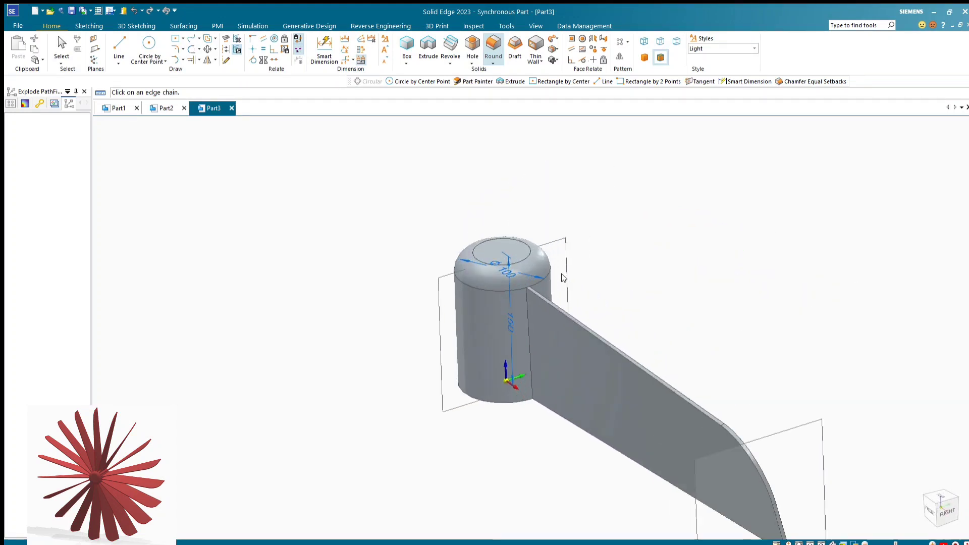
{"action": "middle_click_drag", "start_coordinate": [563, 277], "coordinate": [562, 245]}
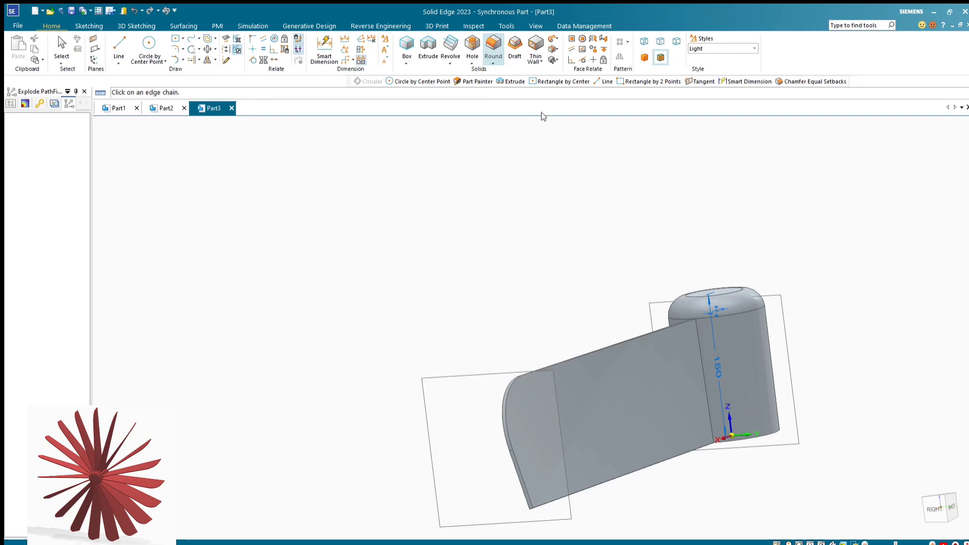
{"action": "mouse_move", "coordinate": [599, 269]}
{"action": "middle_mouse_down"}
{"action": "mouse_move", "coordinate": [586, 250]}
{"action": "mouse_move", "coordinate": [577, 287]}
{"action": "mouse_move", "coordinate": [591, 262]}
{"action": "mouse_move", "coordinate": [581, 277]}
{"action": "middle_mouse_up"}
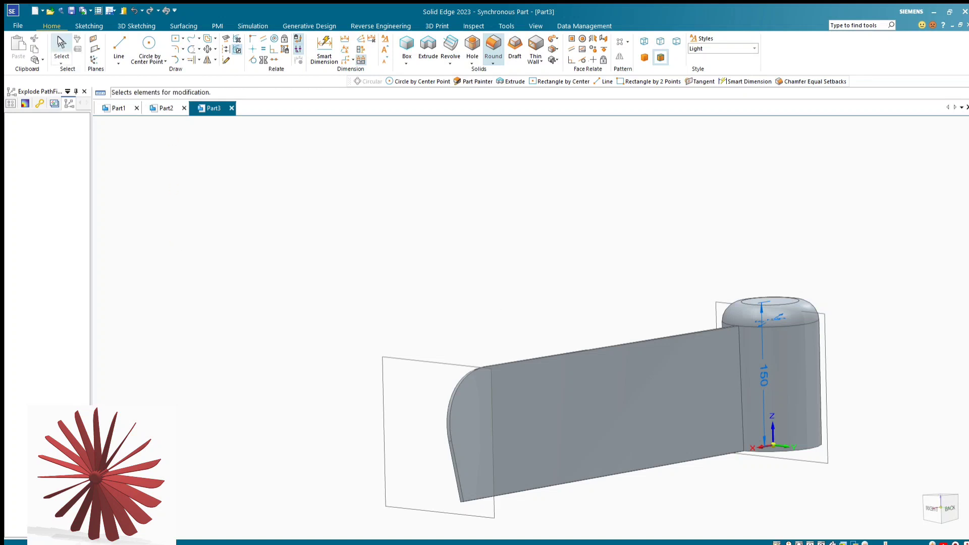
{"action": "left_click", "coordinate": [61, 46]}
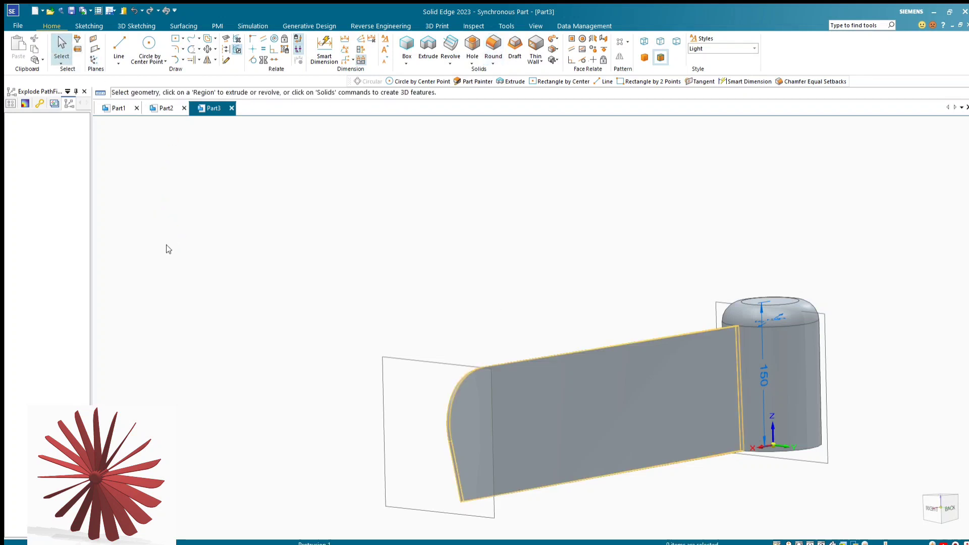
{"action": "left_click", "coordinate": [166, 242]}
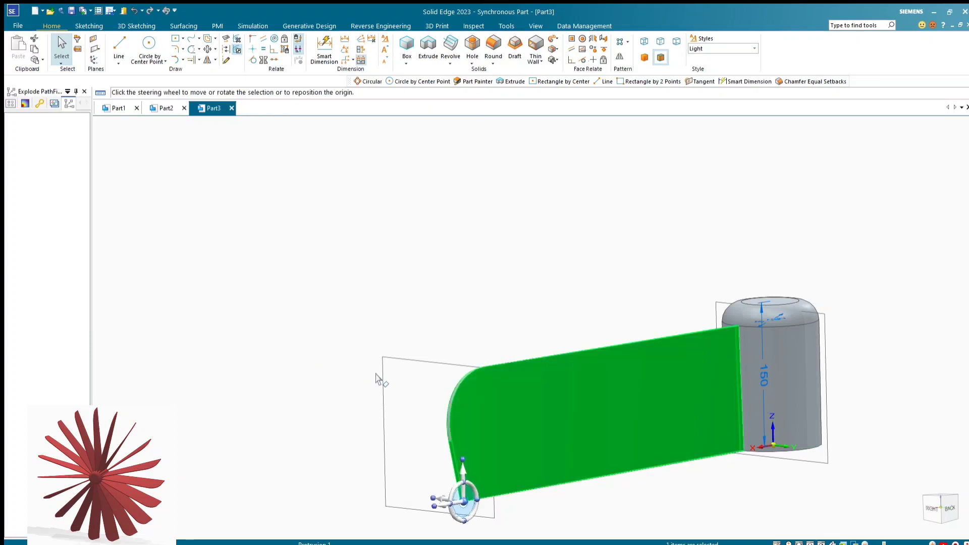
{"action": "scroll", "coordinate": [448, 407], "scroll_direction": "up", "scroll_amount": 3}
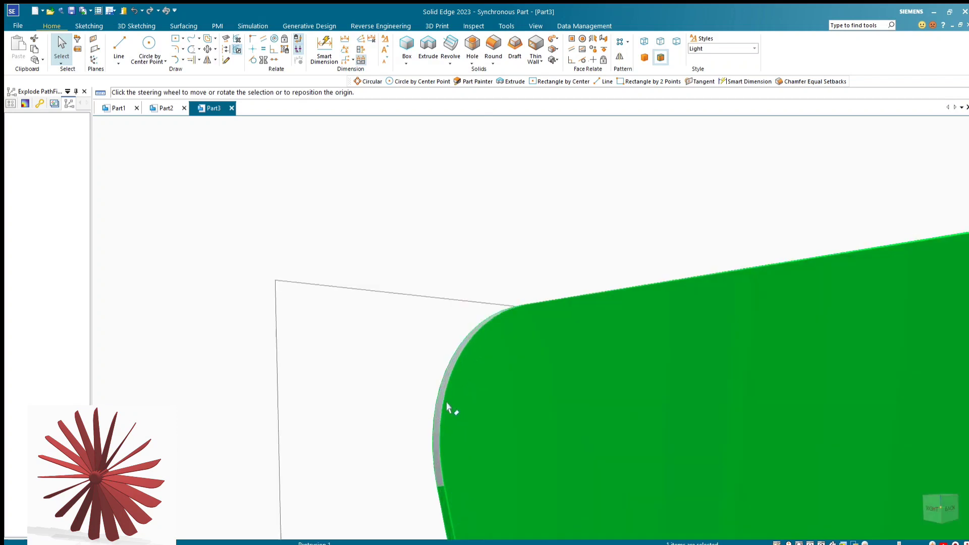
{"action": "scroll", "coordinate": [447, 401], "scroll_direction": "down", "scroll_amount": 3}
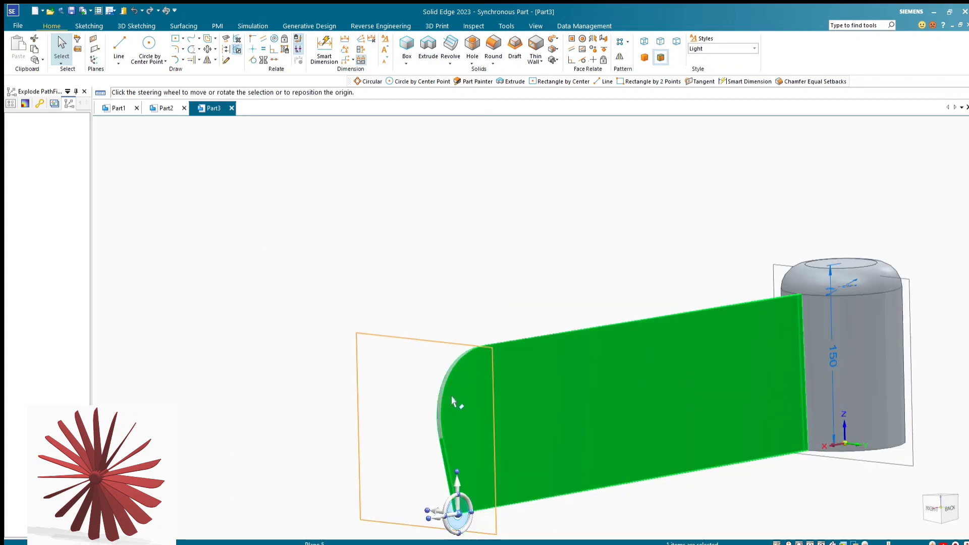
{"action": "left_click", "coordinate": [163, 249], "text": "ctrl"}
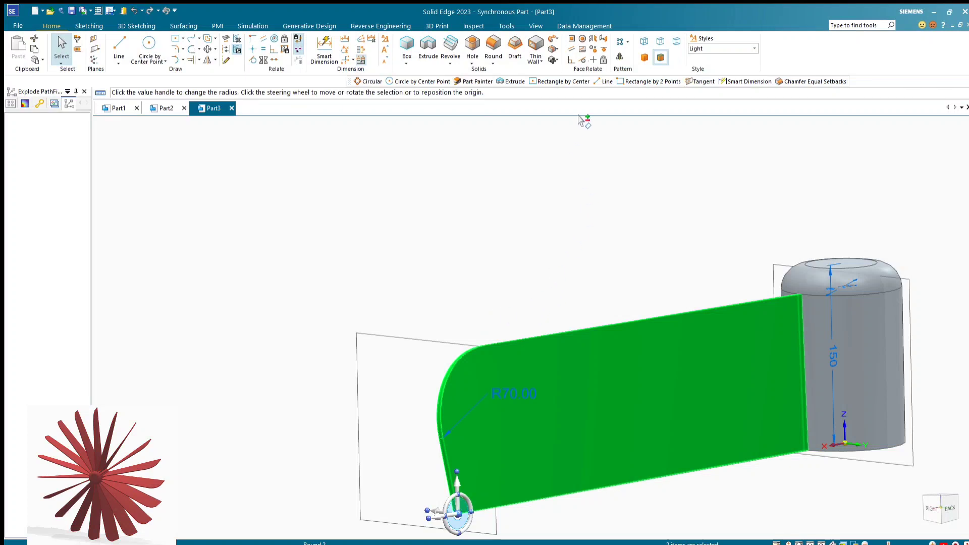
Start a circular pattern of the blade and its round, with the pattern axis at the center of the hub's top face
{"action": "left_click", "coordinate": [625, 42]}
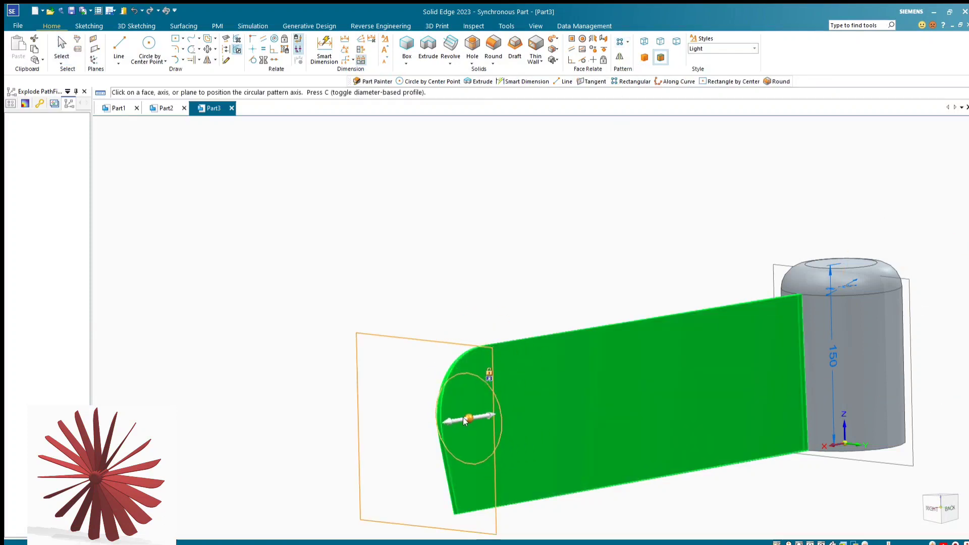
{"action": "scroll", "coordinate": [470, 412], "scroll_direction": "down", "scroll_amount": 3}
{"action": "middle_click_drag", "start_coordinate": [699, 258], "coordinate": [686, 352]}
{"action": "scroll", "coordinate": [723, 258], "scroll_direction": "up", "scroll_amount": 3}
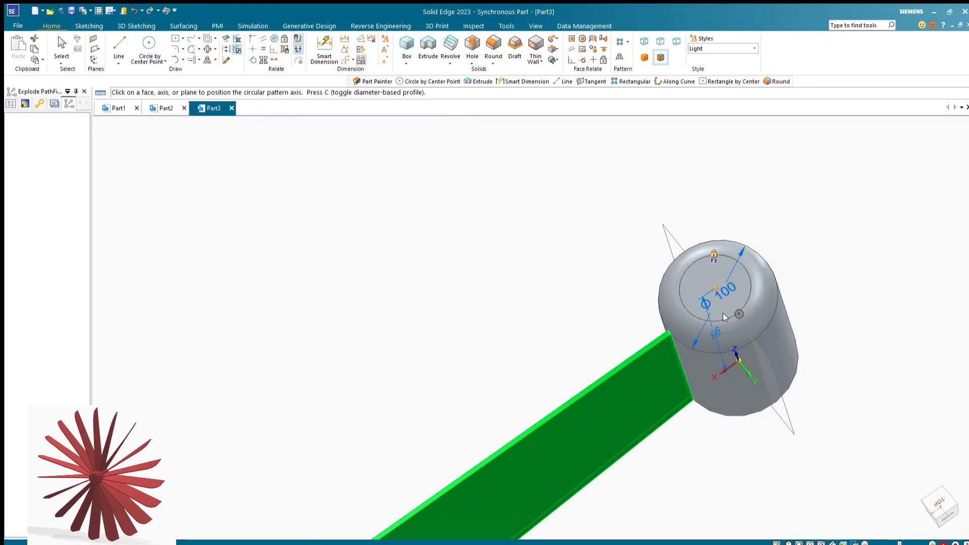
{"action": "left_click", "coordinate": [724, 317]}
Set the circular pattern's count to 19 and create the ring of blades around the hub
{"action": "scroll", "coordinate": [607, 339], "scroll_direction": "down", "scroll_amount": 2}
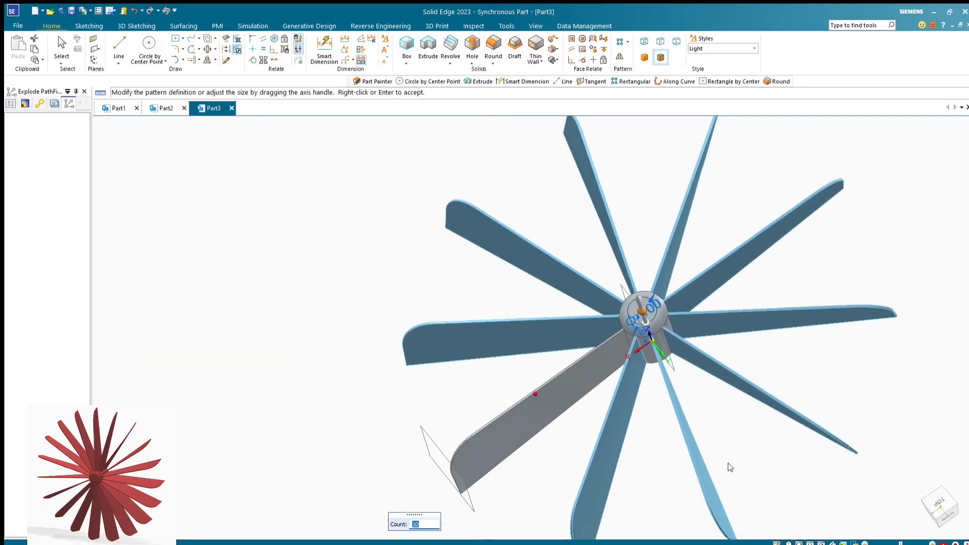
{"action": "middle_click_drag", "start_coordinate": [729, 467], "coordinate": [503, 467]}
{"action": "scroll", "coordinate": [504, 467], "scroll_direction": "down", "scroll_amount": 2}
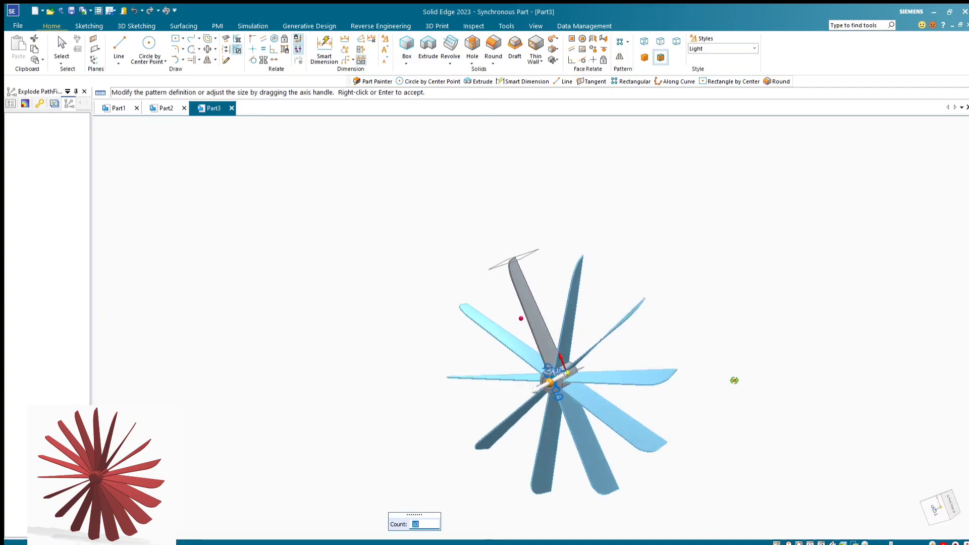
{"action": "scroll", "coordinate": [577, 394], "scroll_direction": "up", "scroll_amount": 3}
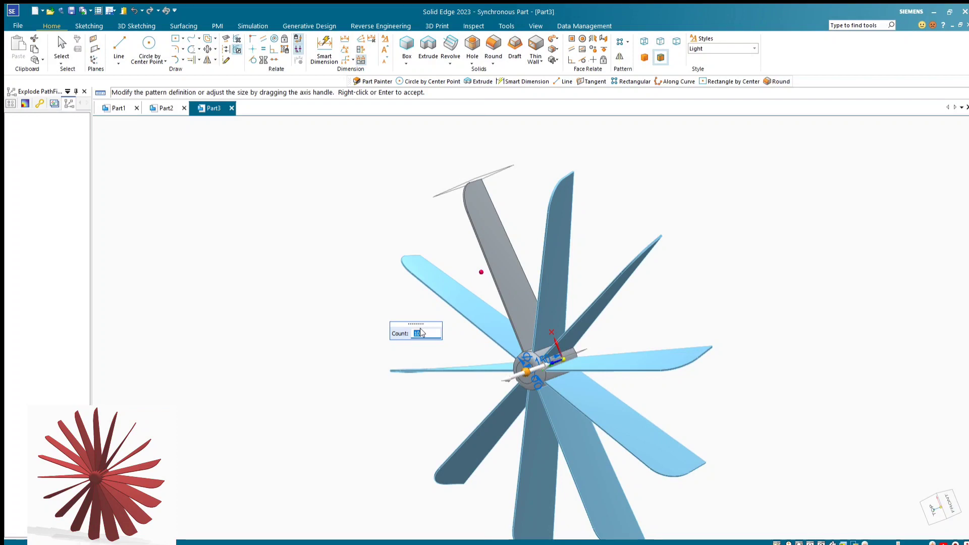
{"action": "key", "text": "Return"}
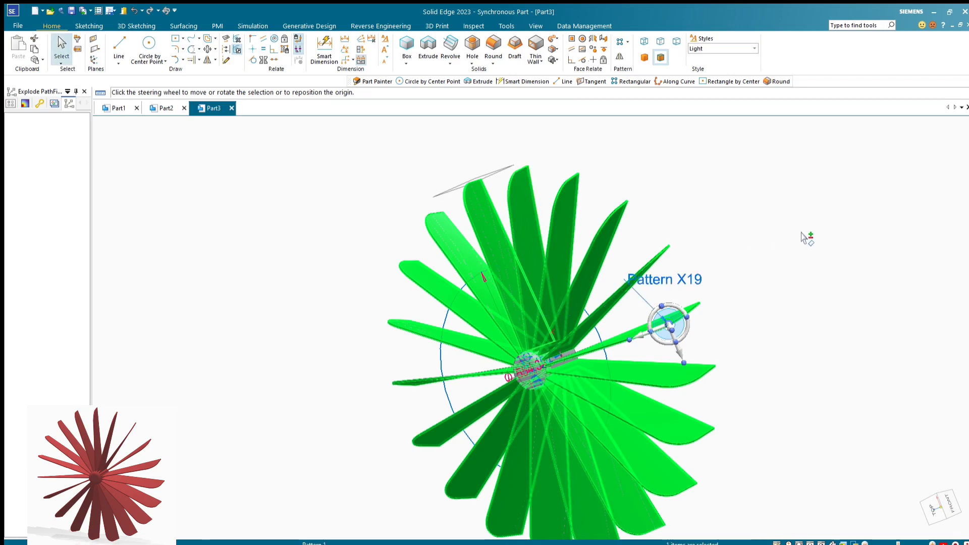
{"action": "left_click", "coordinate": [802, 242]}
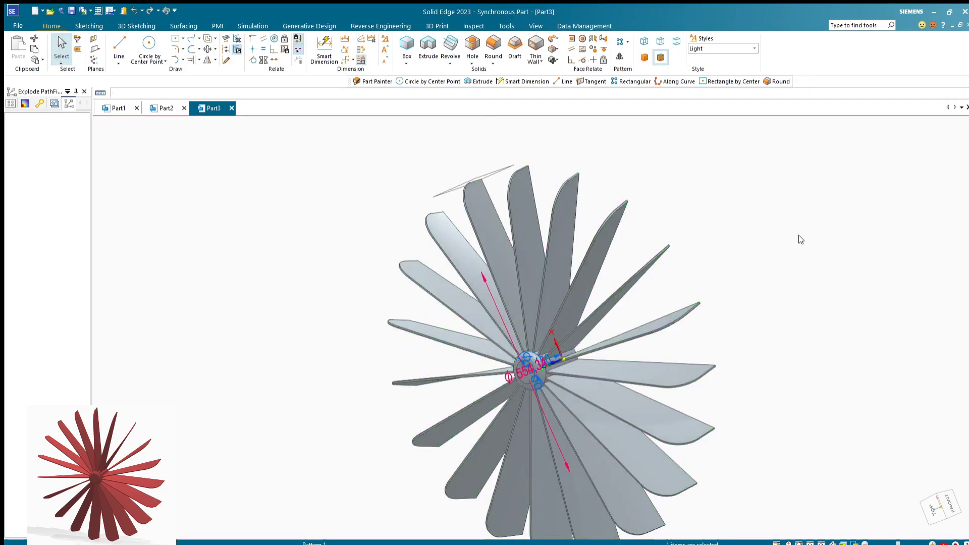
Hide the dimensions, the base coordinate system and the reference planes around the rotor
{"action": "middle_click_drag", "start_coordinate": [733, 243], "coordinate": [744, 288]}
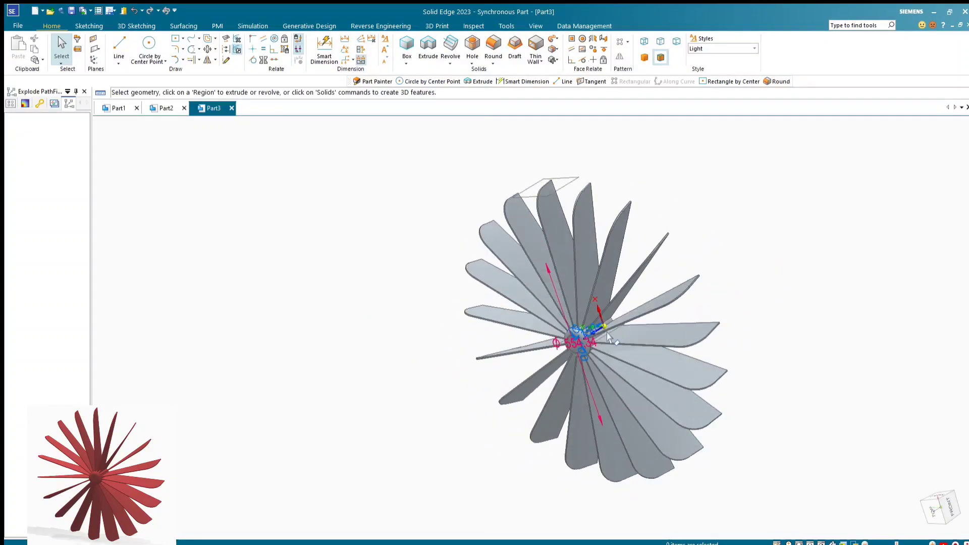
{"action": "scroll", "coordinate": [614, 333], "scroll_direction": "up", "scroll_amount": 3}
{"action": "scroll", "coordinate": [770, 309], "scroll_direction": "down", "scroll_amount": 1}
{"action": "scroll", "coordinate": [807, 303], "scroll_direction": "down", "scroll_amount": 3}
{"action": "middle_click_drag", "start_coordinate": [861, 296], "coordinate": [833, 349]}
{"action": "scroll", "coordinate": [656, 328], "scroll_direction": "up", "scroll_amount": 2}
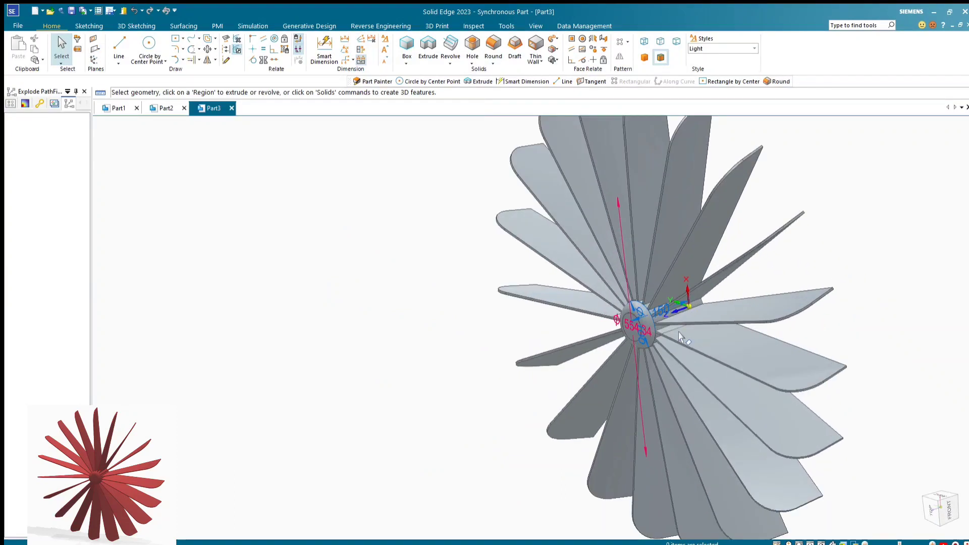
{"action": "scroll", "coordinate": [655, 333], "scroll_direction": "down", "scroll_amount": 1}
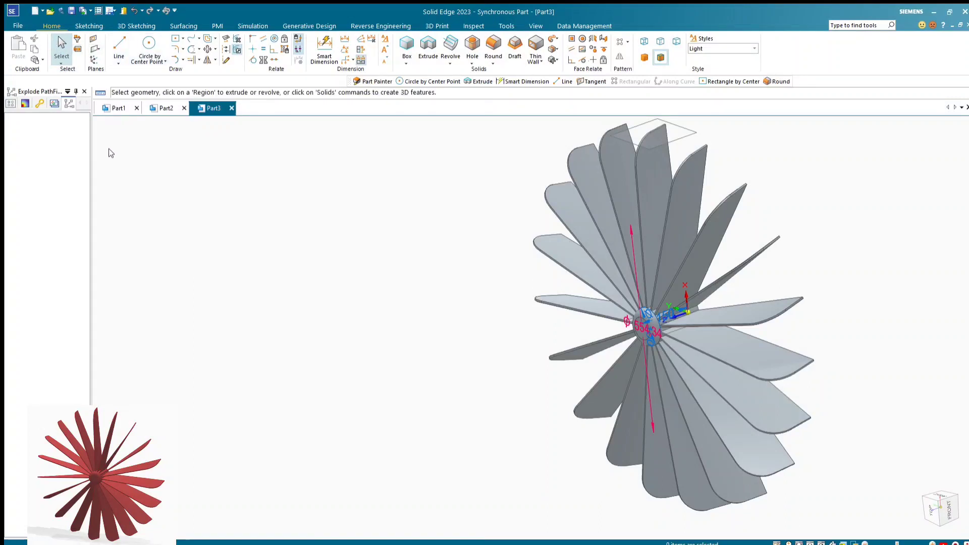
{"action": "left_click", "coordinate": [113, 135]}
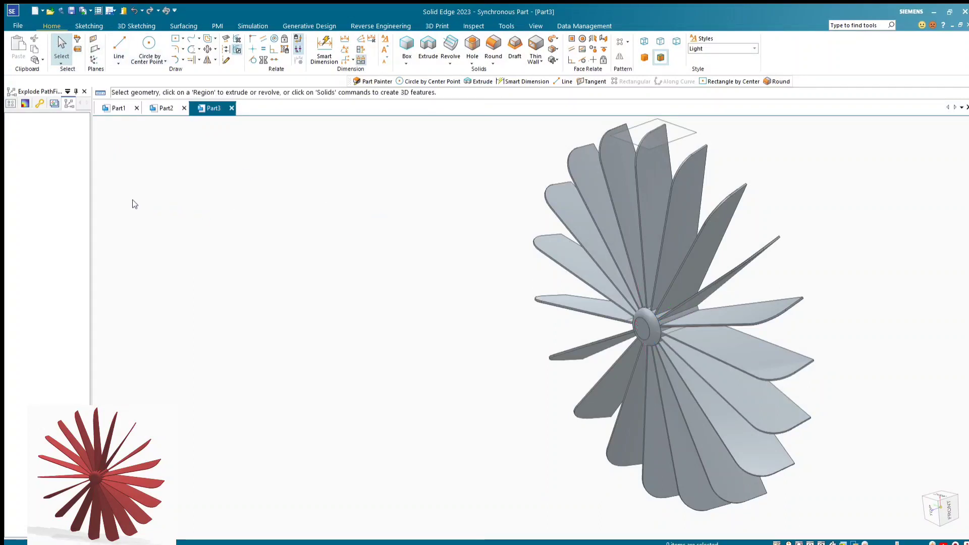
{"action": "middle_click_drag", "start_coordinate": [401, 281], "coordinate": [461, 310]}
{"action": "scroll", "coordinate": [629, 277], "scroll_direction": "up", "scroll_amount": 5}
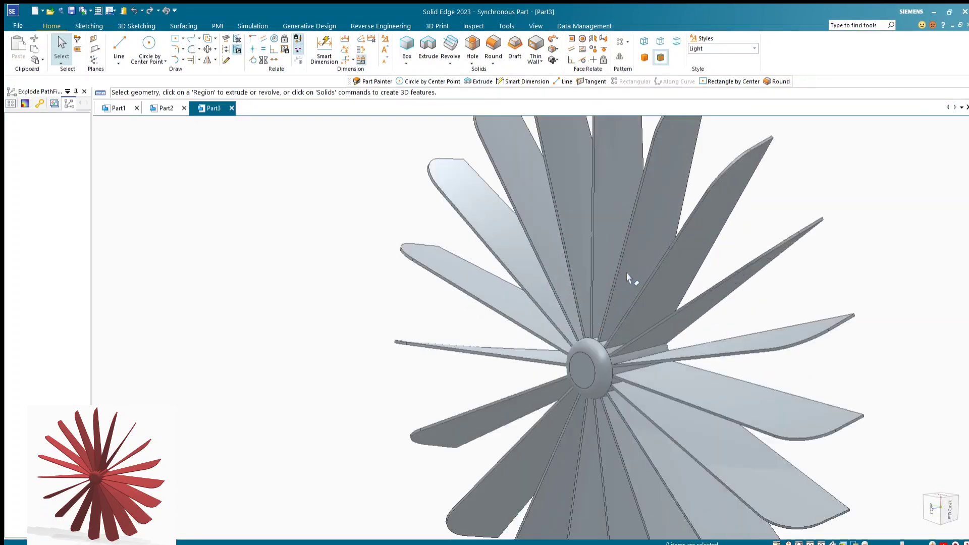
{"action": "scroll", "coordinate": [564, 304], "scroll_direction": "down", "scroll_amount": 3}
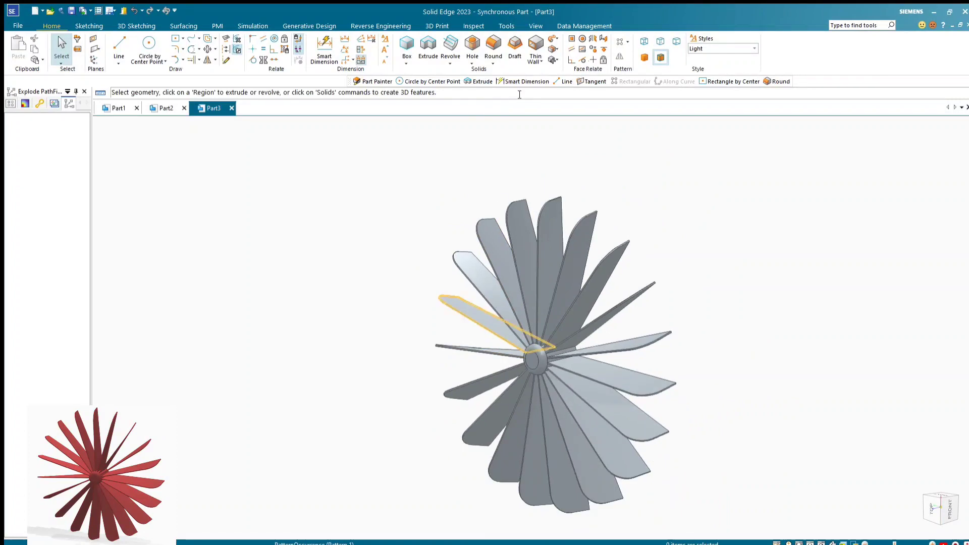
Examine the finished rotor up close, checking where the patterned blades meet the rounded hub, and the overall ring of blades
{"action": "left_click", "coordinate": [532, 25]}
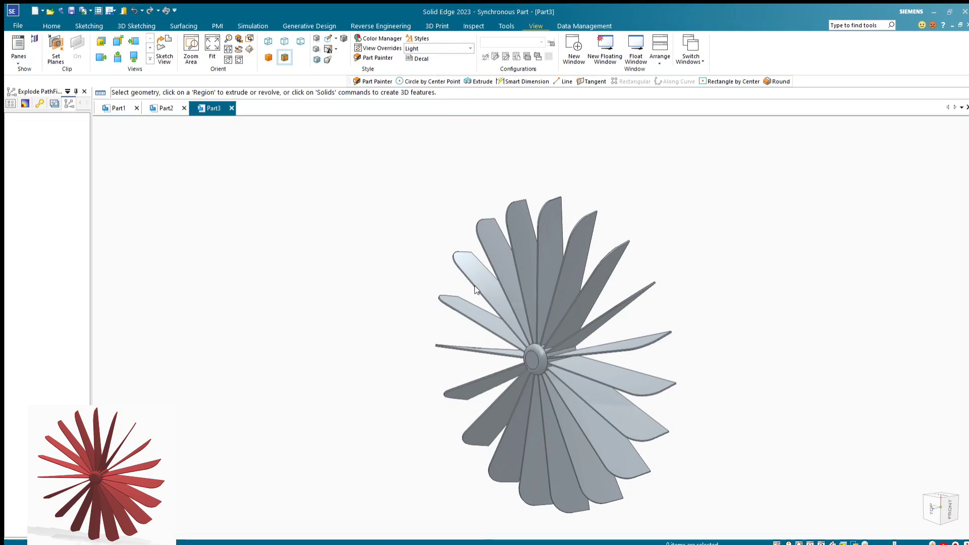
{"action": "scroll", "coordinate": [558, 381], "scroll_direction": "up", "scroll_amount": 8}
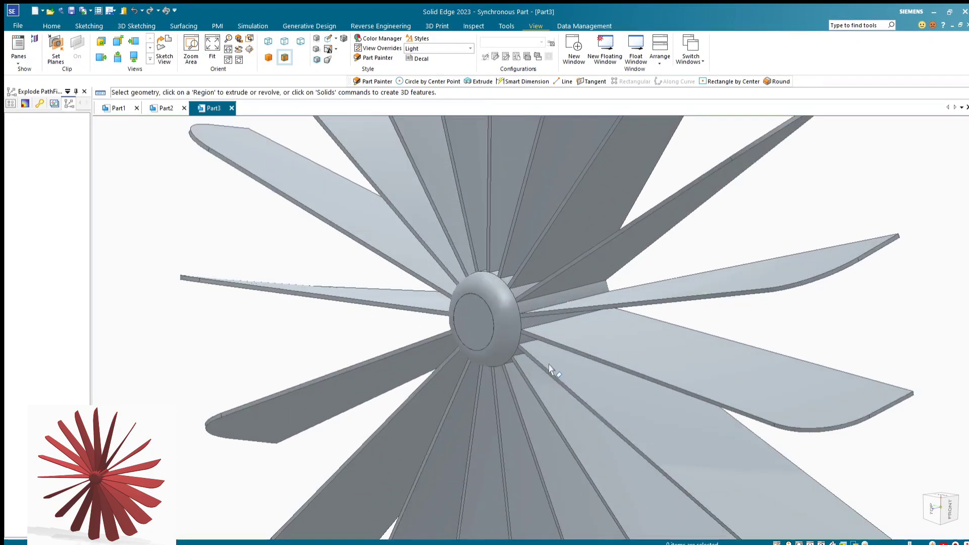
{"action": "scroll", "coordinate": [546, 362], "scroll_direction": "down", "scroll_amount": 9}
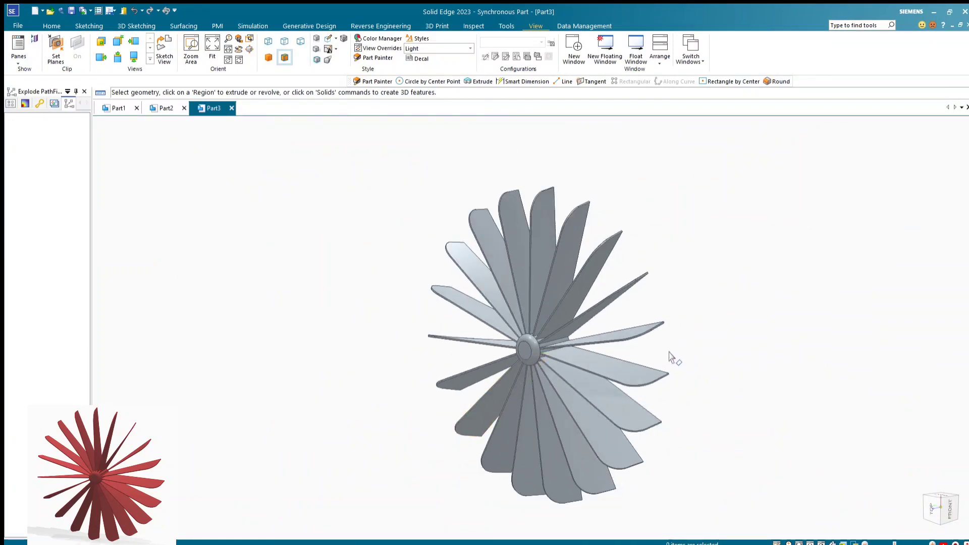
{"action": "mouse_move", "coordinate": [669, 353]}
{"action": "middle_mouse_down"}
{"action": "mouse_move", "coordinate": [744, 349]}
{"action": "mouse_move", "coordinate": [694, 346]}
{"action": "mouse_move", "coordinate": [671, 357]}
{"action": "mouse_move", "coordinate": [677, 337]}
{"action": "mouse_move", "coordinate": [671, 361]}
{"action": "middle_mouse_up"}
{"action": "scroll", "coordinate": [532, 352], "scroll_direction": "up", "scroll_amount": 2}
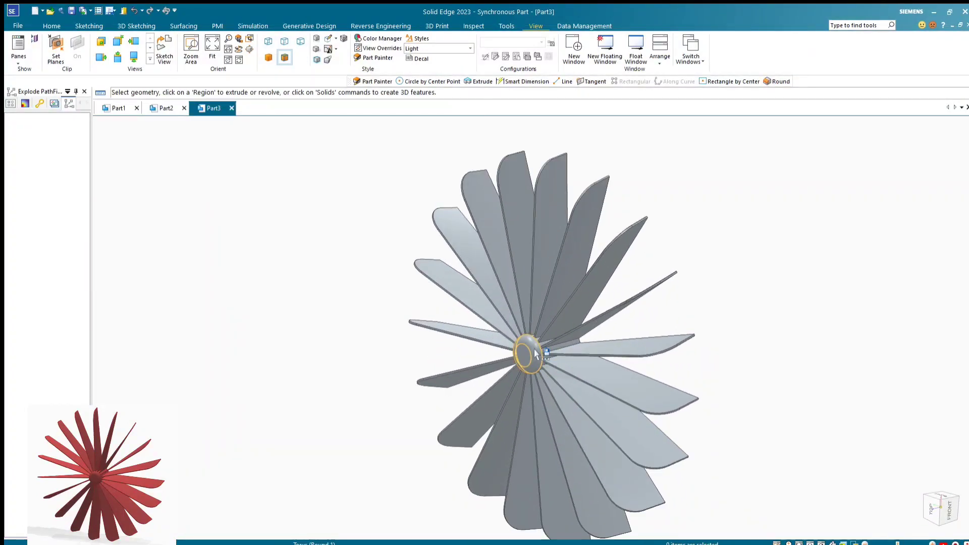
{"action": "scroll", "coordinate": [534, 349], "scroll_direction": "down", "scroll_amount": 1}
{"action": "scroll", "coordinate": [520, 402], "scroll_direction": "up", "scroll_amount": 4}
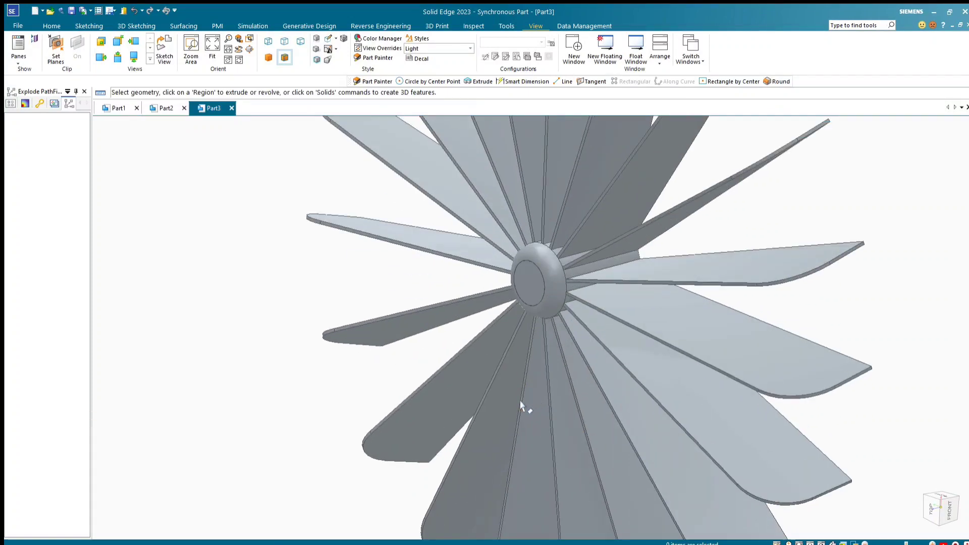
{"action": "scroll", "coordinate": [521, 401], "scroll_direction": "down", "scroll_amount": 2}
{"action": "scroll", "coordinate": [521, 404], "scroll_direction": "down", "scroll_amount": 3}
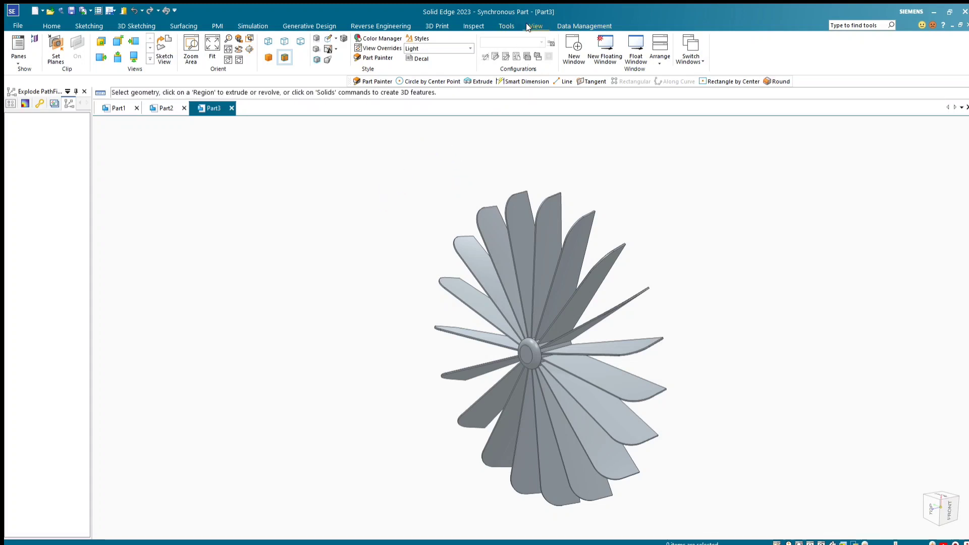
Paint the entire rotor body, hub and blades together, red with the Part Painter
{"action": "left_click", "coordinate": [376, 58]}
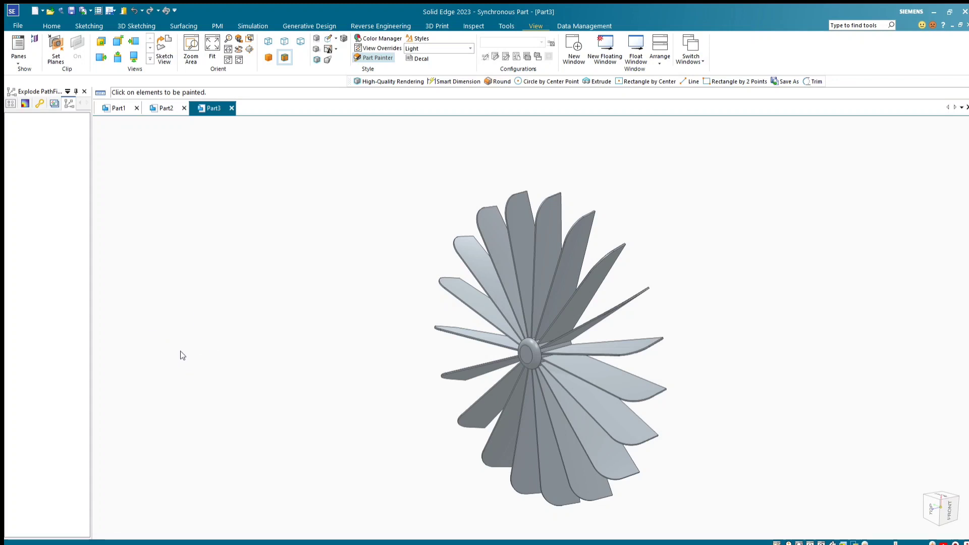
{"action": "key", "text": "Escape"}
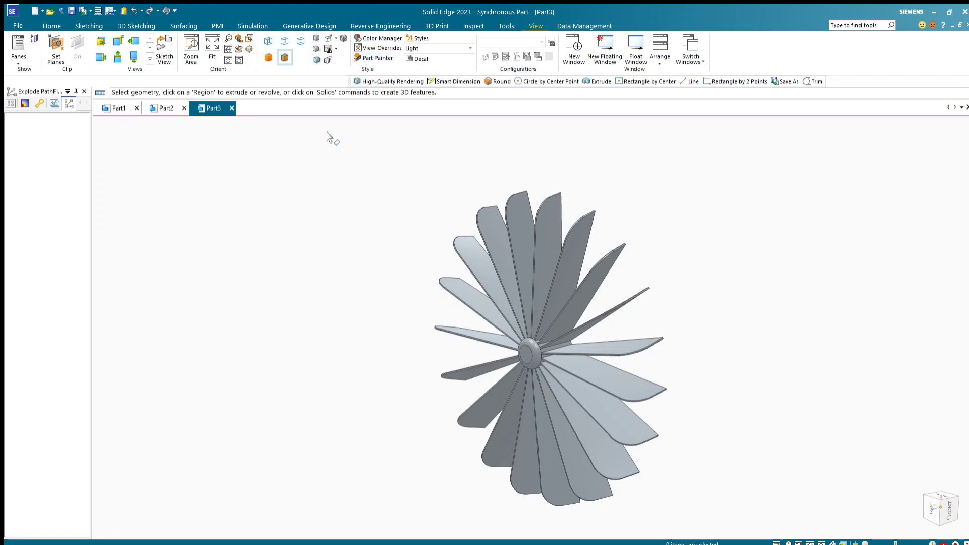
{"action": "left_click", "coordinate": [371, 57]}
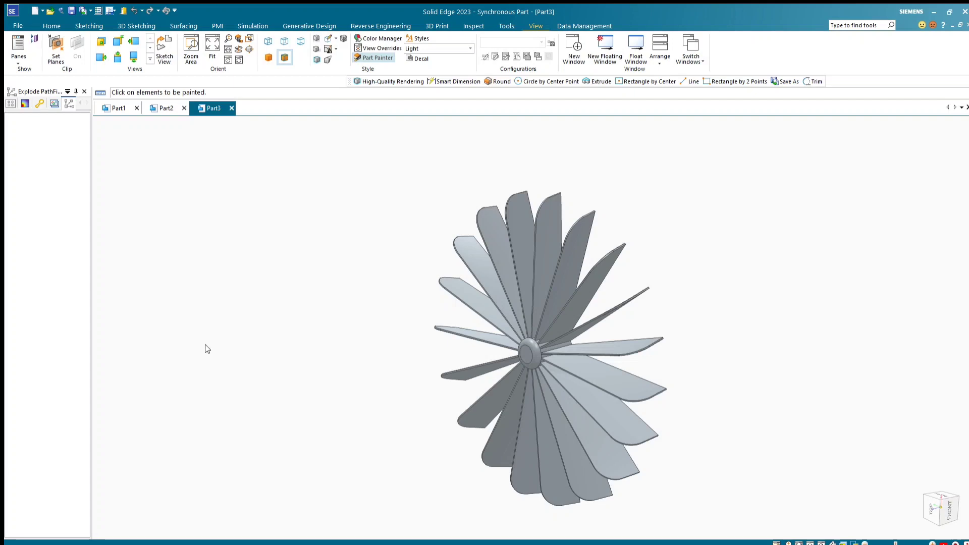
{"action": "left_click", "coordinate": [543, 347]}
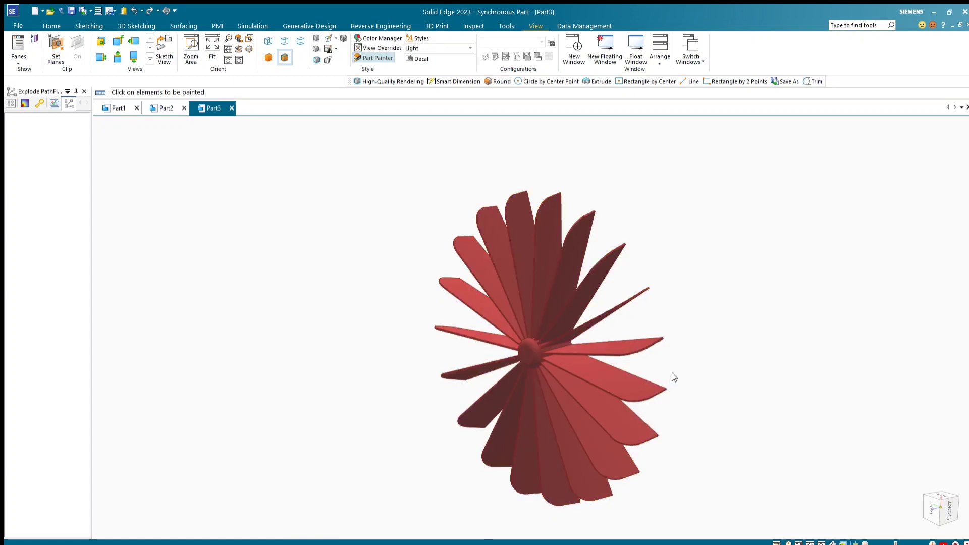
Inspect the red rotor from several angles and distances, examining the twisted blades, their rounded corners and the hub
{"action": "mouse_move", "coordinate": [671, 372]}
{"action": "middle_mouse_down"}
{"action": "mouse_move", "coordinate": [727, 342]}
{"action": "mouse_move", "coordinate": [726, 364]}
{"action": "mouse_move", "coordinate": [785, 357]}
{"action": "mouse_move", "coordinate": [752, 357]}
{"action": "mouse_move", "coordinate": [786, 356]}
{"action": "mouse_move", "coordinate": [777, 358]}
{"action": "middle_mouse_up"}
{"action": "scroll", "coordinate": [547, 358], "scroll_direction": "up", "scroll_amount": 4}
{"action": "scroll", "coordinate": [546, 356], "scroll_direction": "down", "scroll_amount": 3}
{"action": "middle_click_drag", "start_coordinate": [693, 379], "coordinate": [677, 402]}
{"action": "scroll", "coordinate": [540, 374], "scroll_direction": "down", "scroll_amount": 2}
{"action": "scroll", "coordinate": [537, 370], "scroll_direction": "up", "scroll_amount": 4}
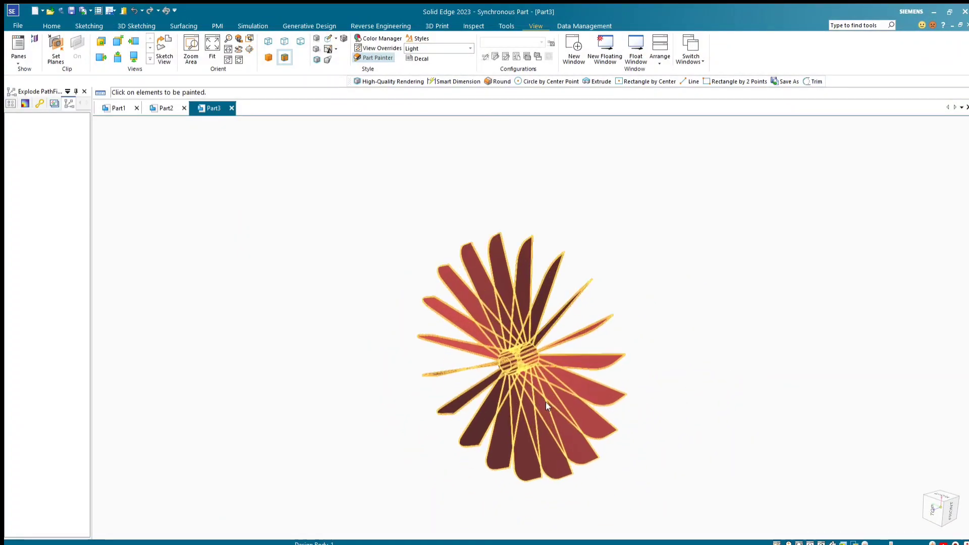
{"action": "mouse_move", "coordinate": [698, 365]}
{"action": "middle_mouse_down"}
{"action": "mouse_move", "coordinate": [712, 363]}
{"action": "mouse_move", "coordinate": [725, 331]}
{"action": "mouse_move", "coordinate": [692, 353]}
{"action": "mouse_move", "coordinate": [718, 352]}
{"action": "mouse_move", "coordinate": [703, 361]}
{"action": "middle_mouse_up"}
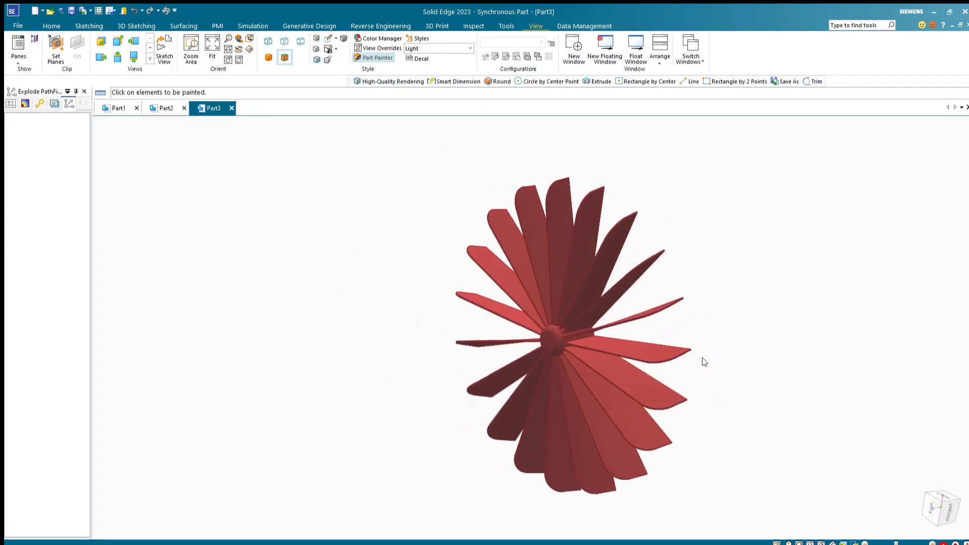
{"action": "scroll", "coordinate": [450, 233], "scroll_direction": "down", "scroll_amount": 3}
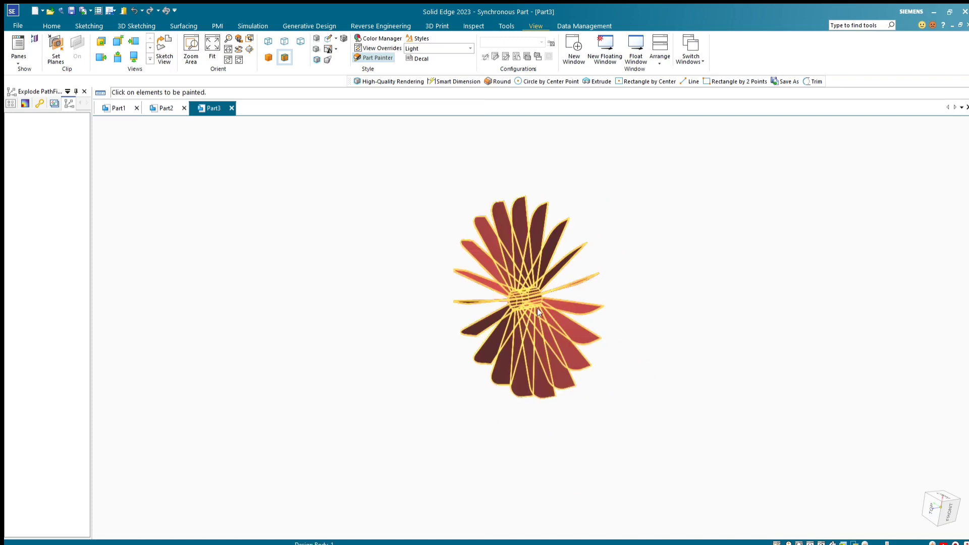
{"action": "scroll", "coordinate": [537, 308], "scroll_direction": "up", "scroll_amount": 4}
{"action": "scroll", "coordinate": [683, 316], "scroll_direction": "down", "scroll_amount": 2}
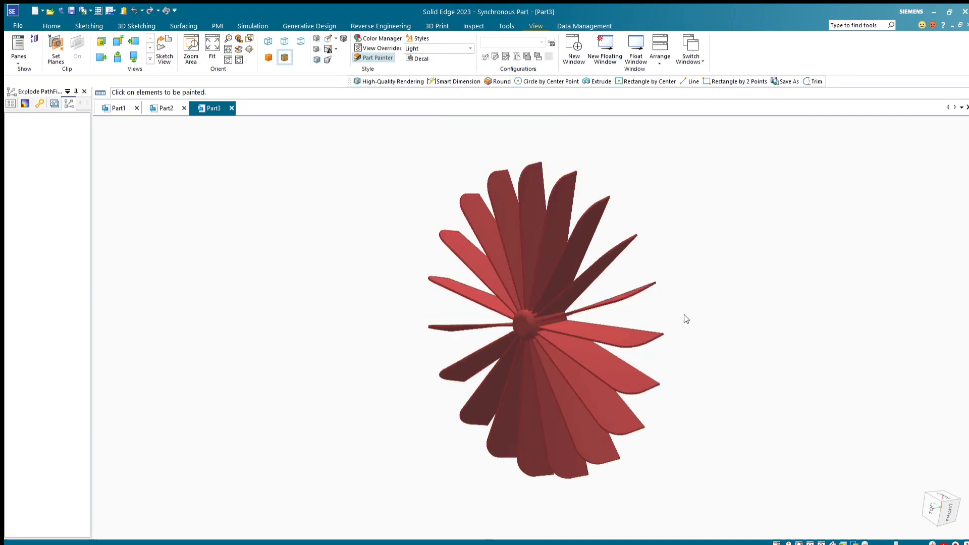
{"action": "scroll", "coordinate": [683, 316], "scroll_direction": "up", "scroll_amount": 3}
{"action": "scroll", "coordinate": [683, 316], "scroll_direction": "down", "scroll_amount": 2}
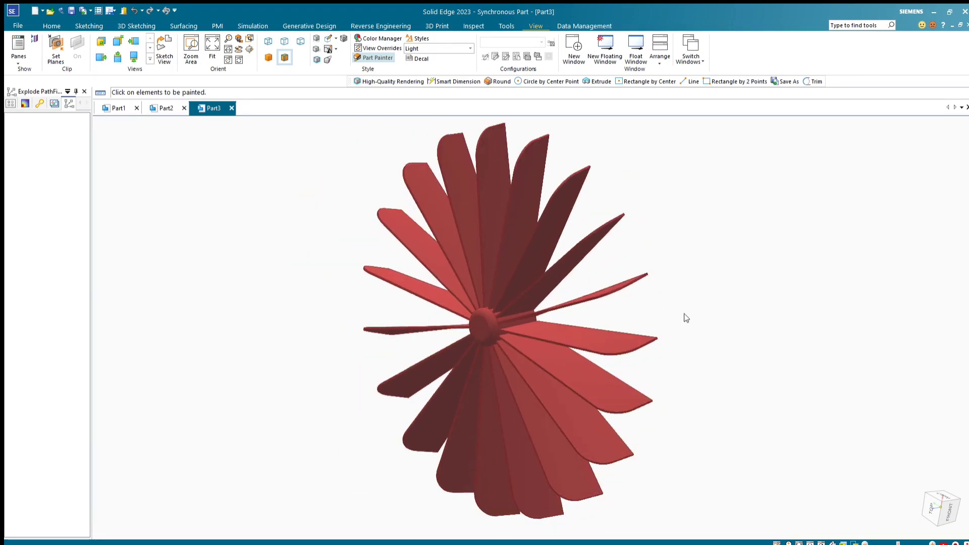
{"action": "middle_click_drag", "start_coordinate": [614, 311], "coordinate": [695, 335]}
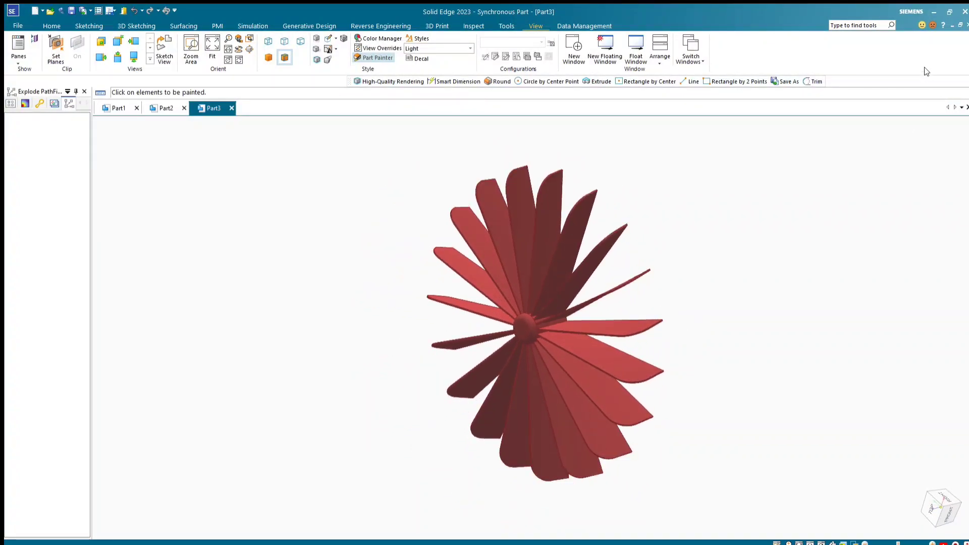